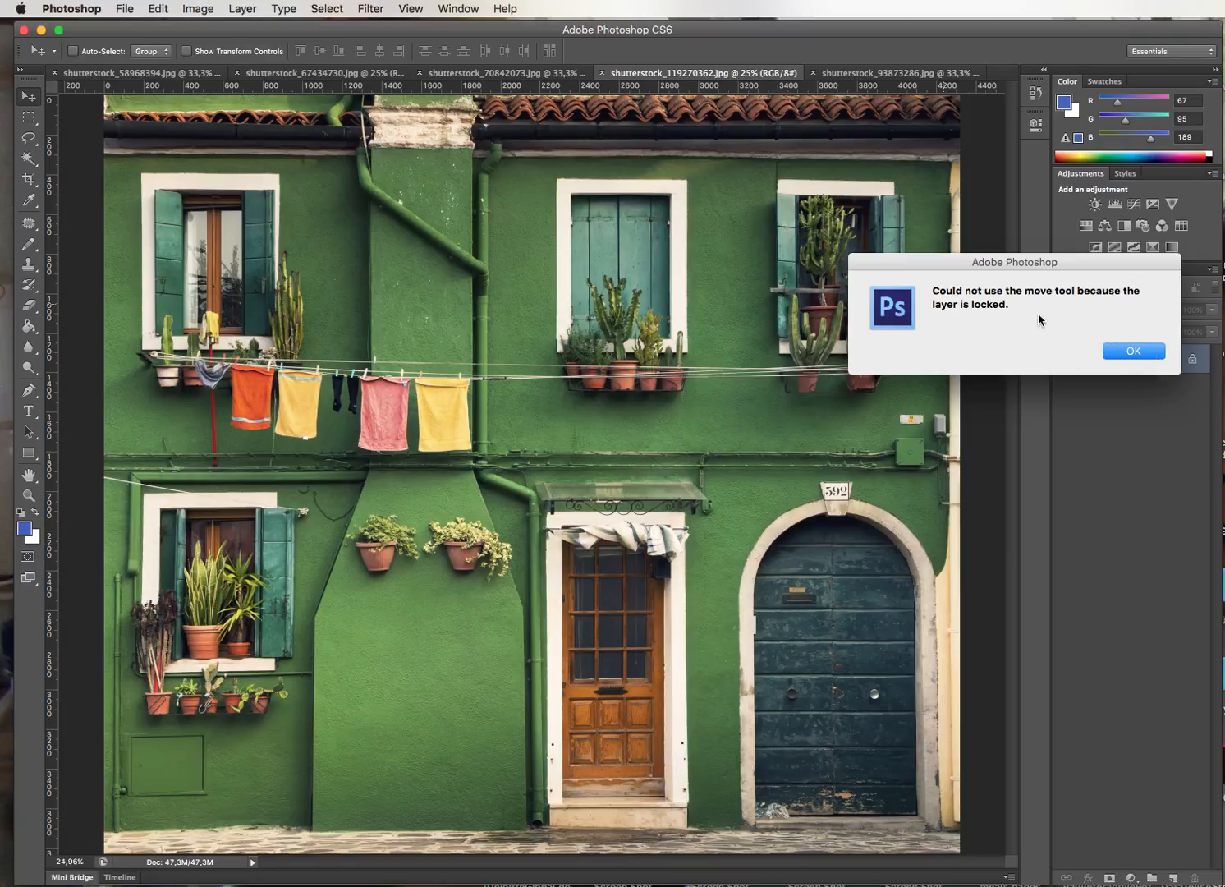
Step: Add a new layer and draw an elliptical selection on the wall just above the clothesline
left_click(1134, 350)
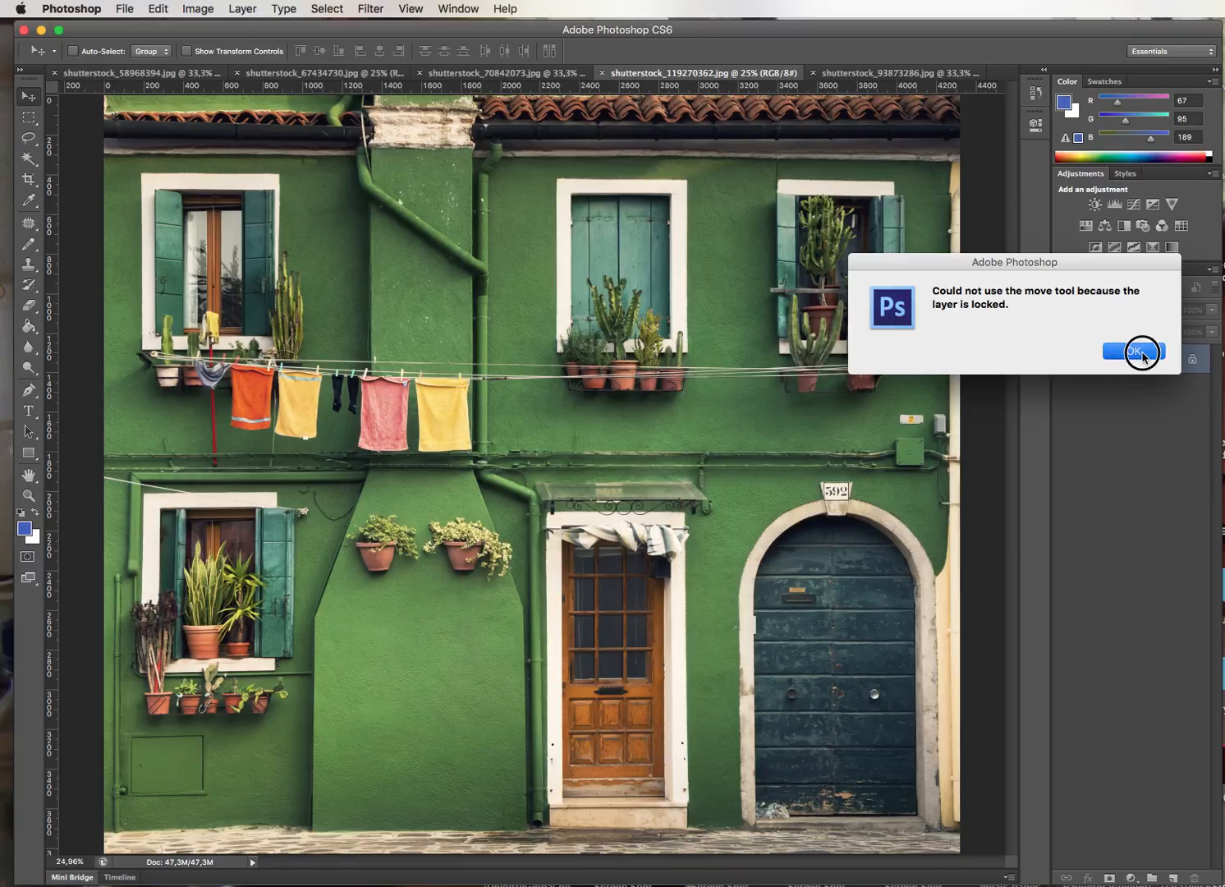
left_click(1173, 877)
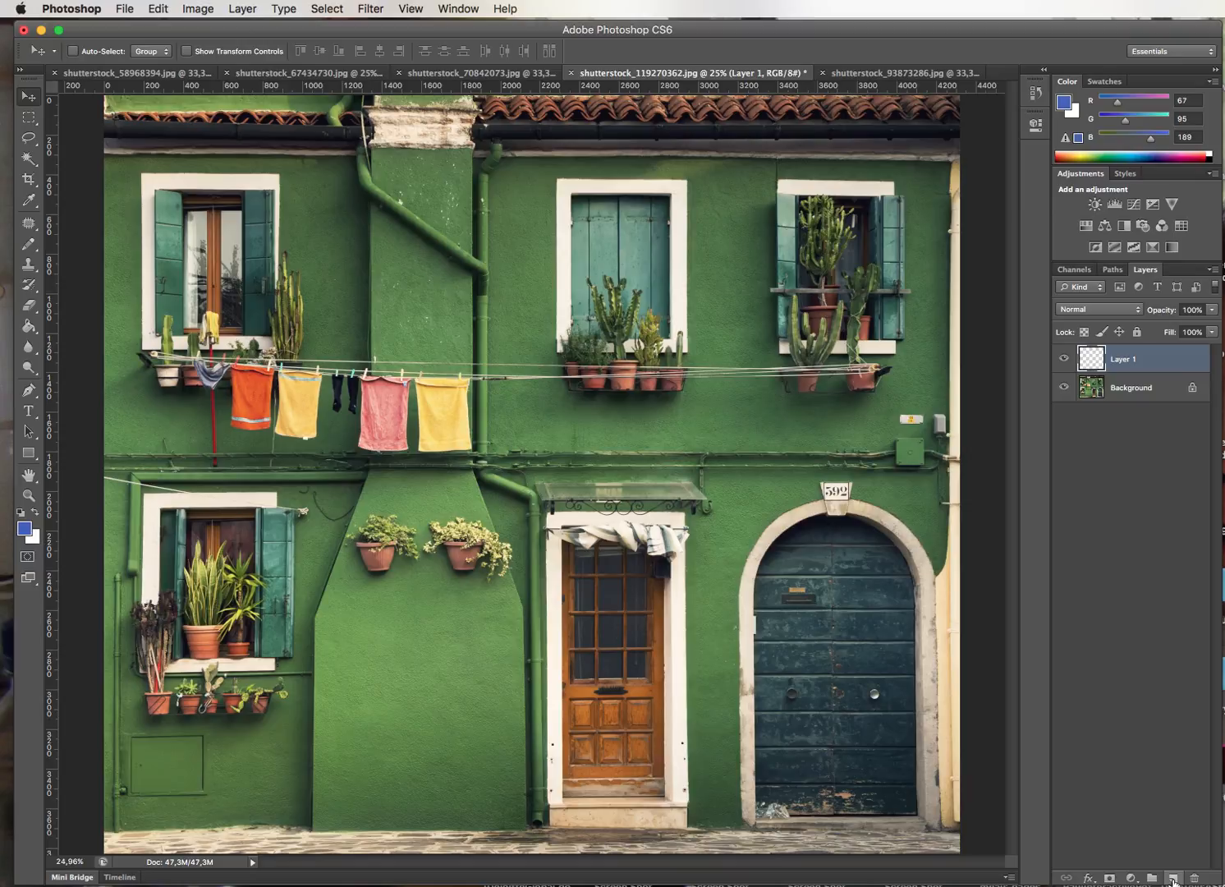
left_click(28, 121)
left_click_drag(37, 125, 83, 135)
left_click_drag(397, 294, 489, 362)
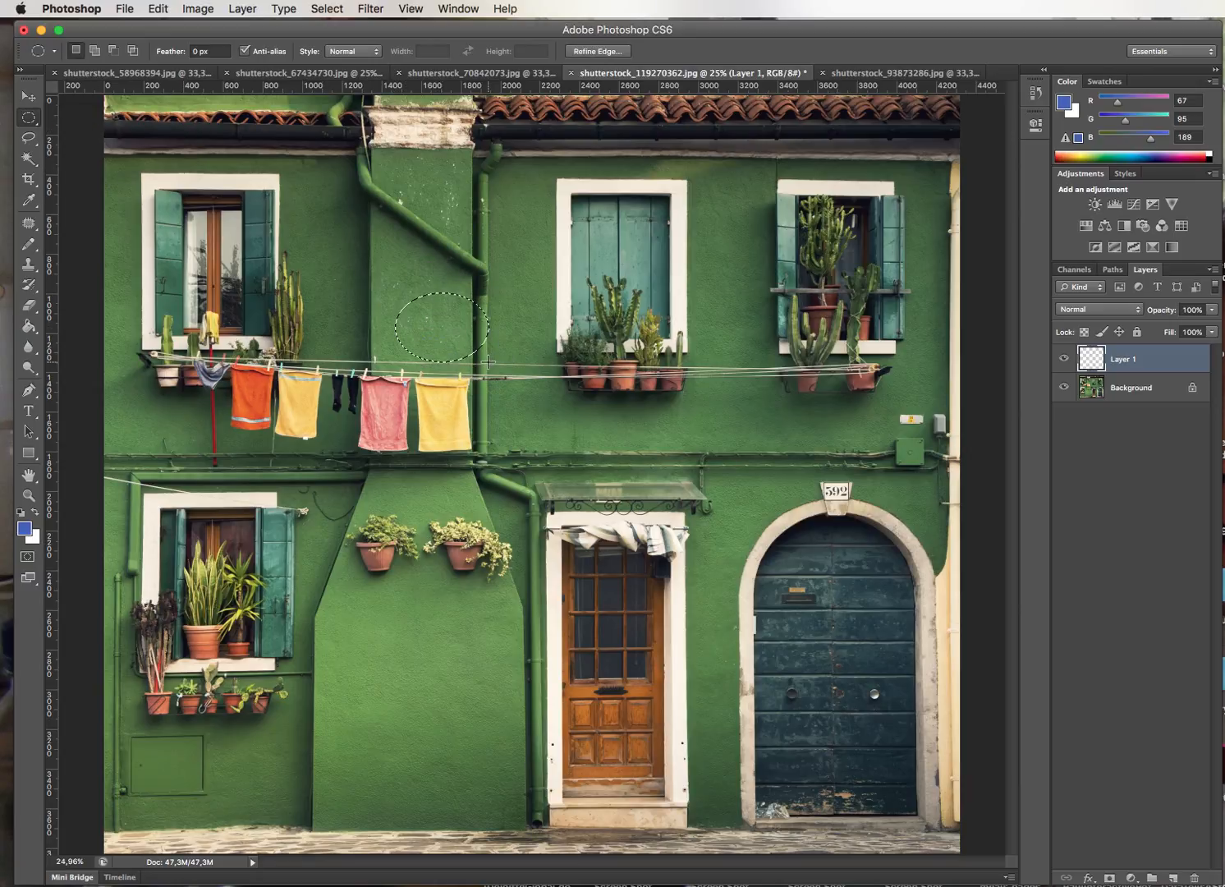
Step: Fill the elliptical selection with the blue foreground colour, deselect, and move the ellipse onto the arched door
left_click(28, 326)
left_click(436, 324)
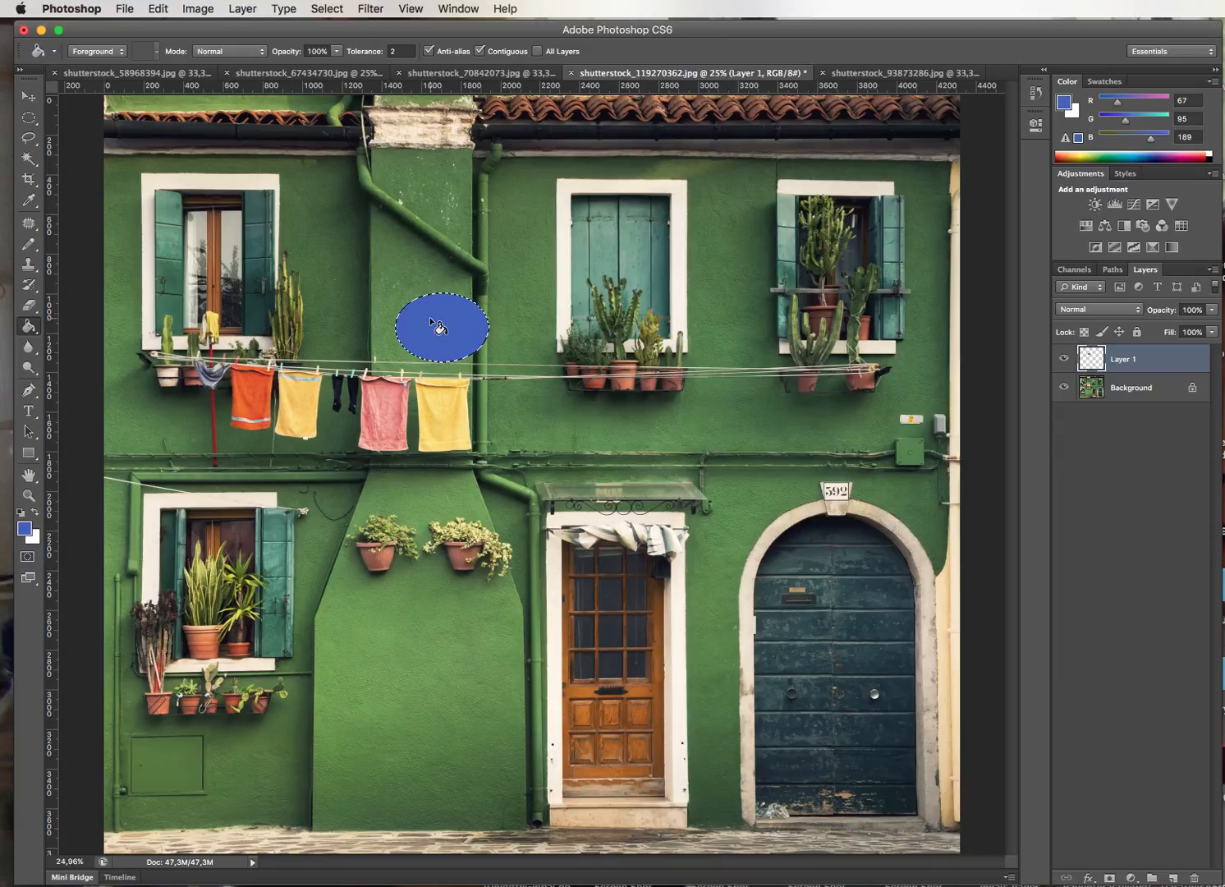
key("super+d")
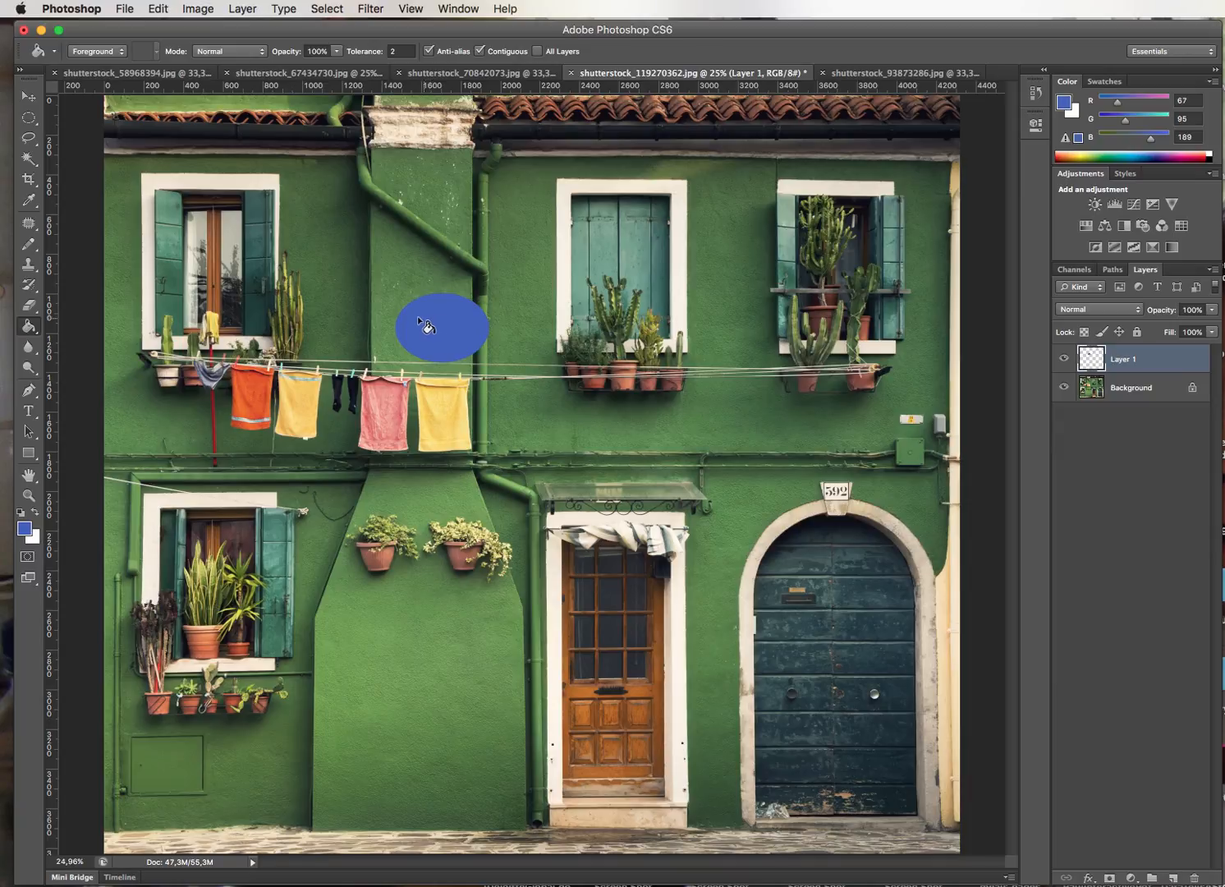
left_click(31, 99)
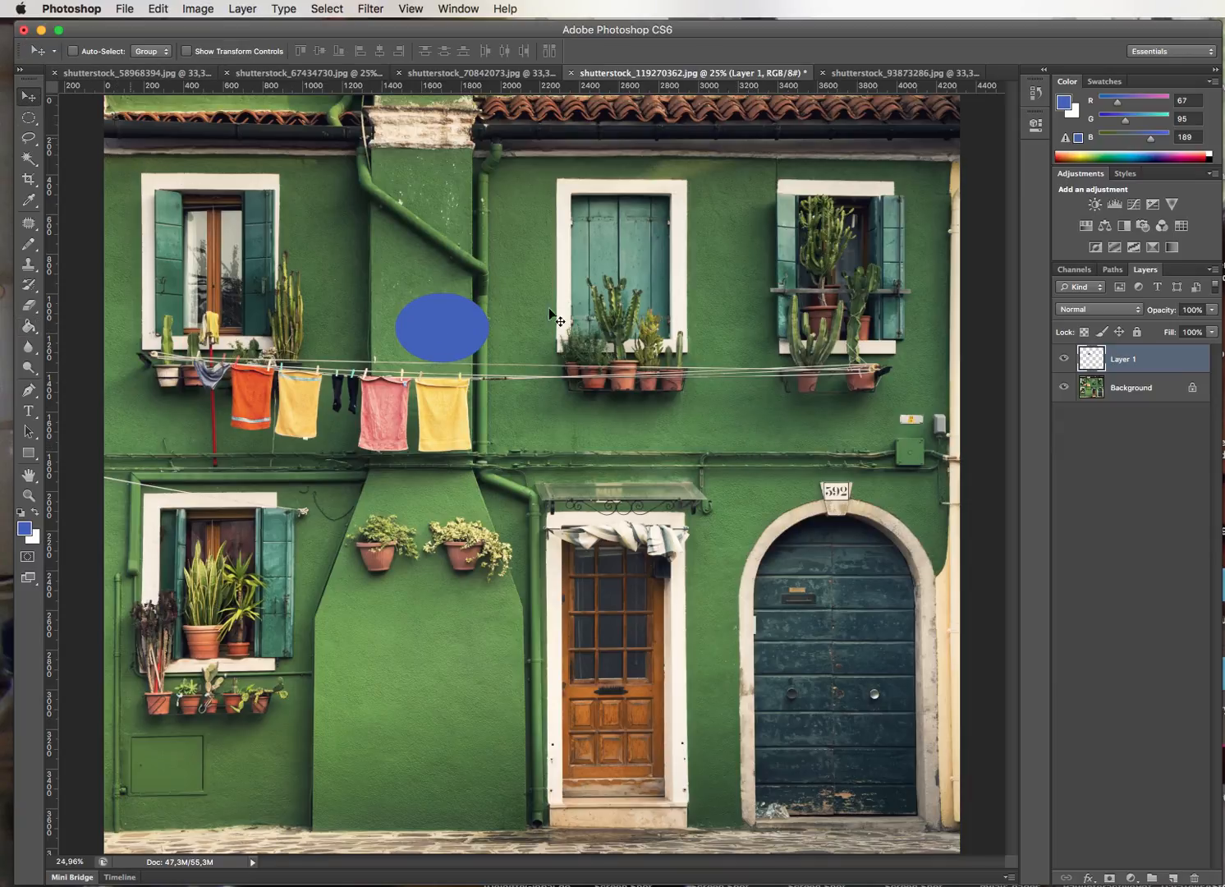
left_click_drag(491, 361, 848, 604)
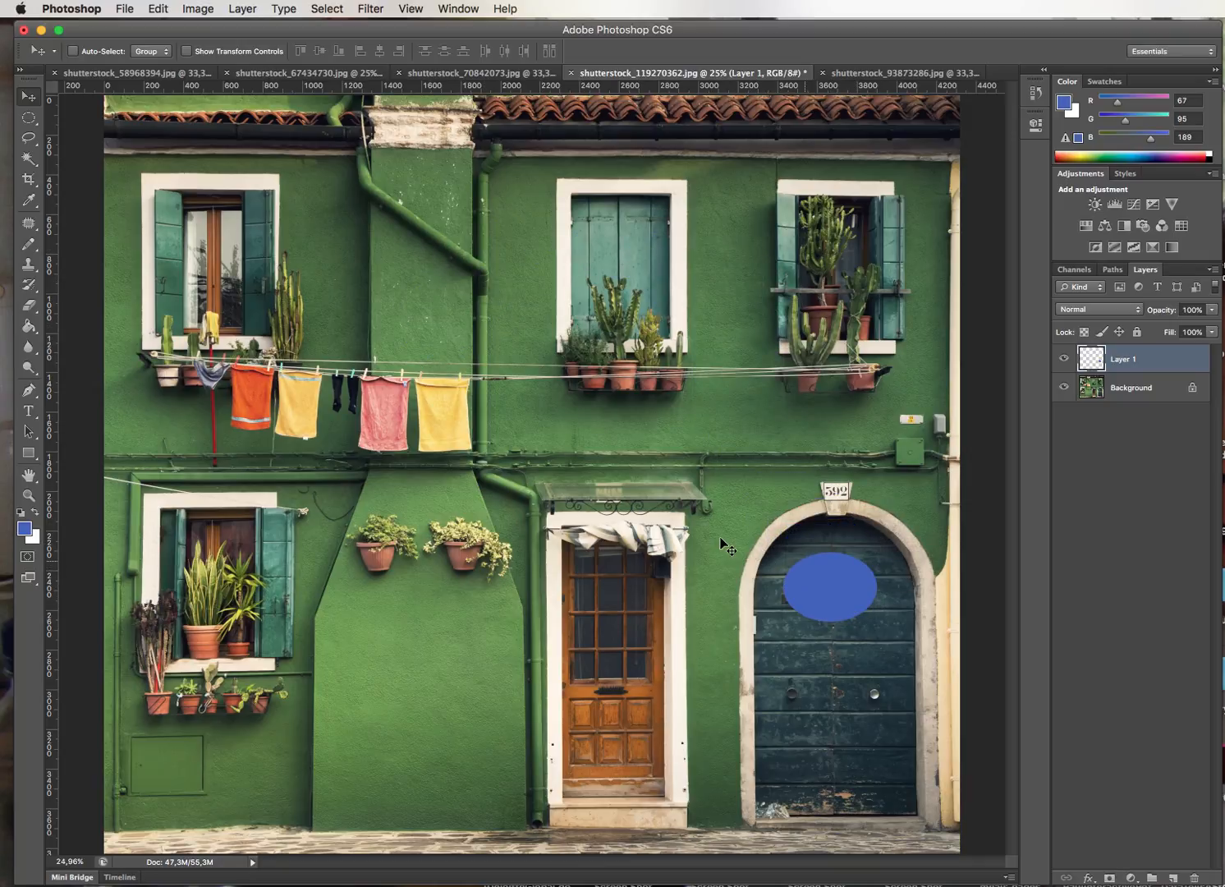
Step: Try to move a rectangular selection around the downpipe above the clothesline while Layer 1 is active
left_click(30, 119)
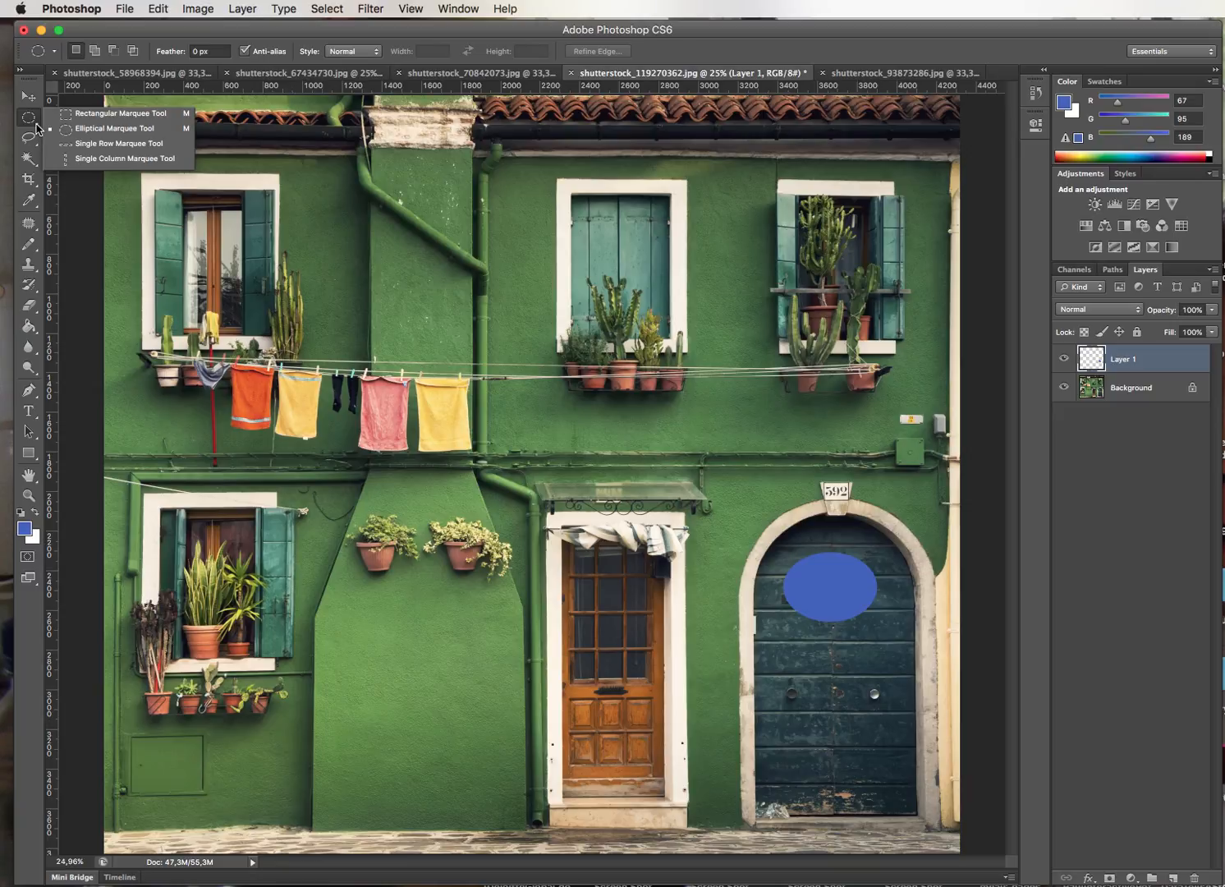
left_click(80, 119)
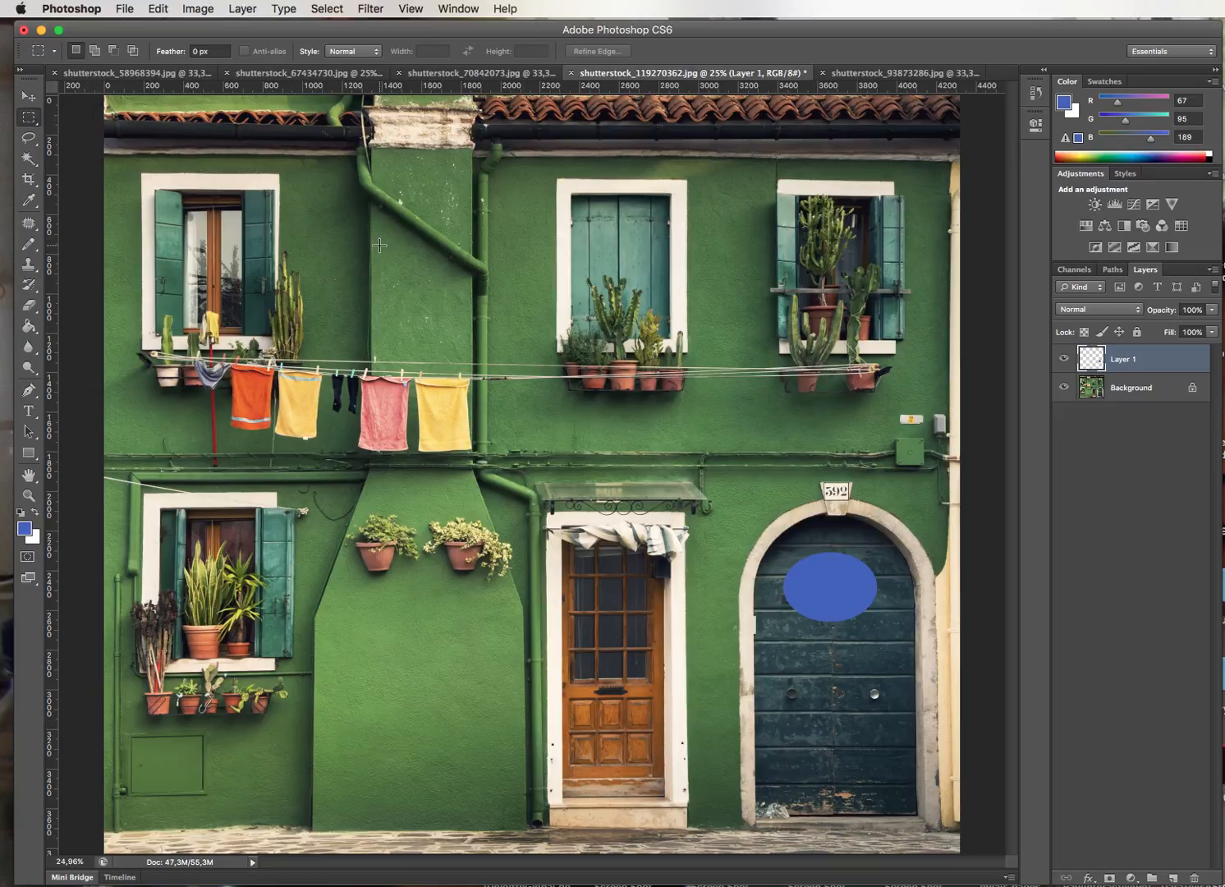
left_click_drag(369, 232, 519, 359)
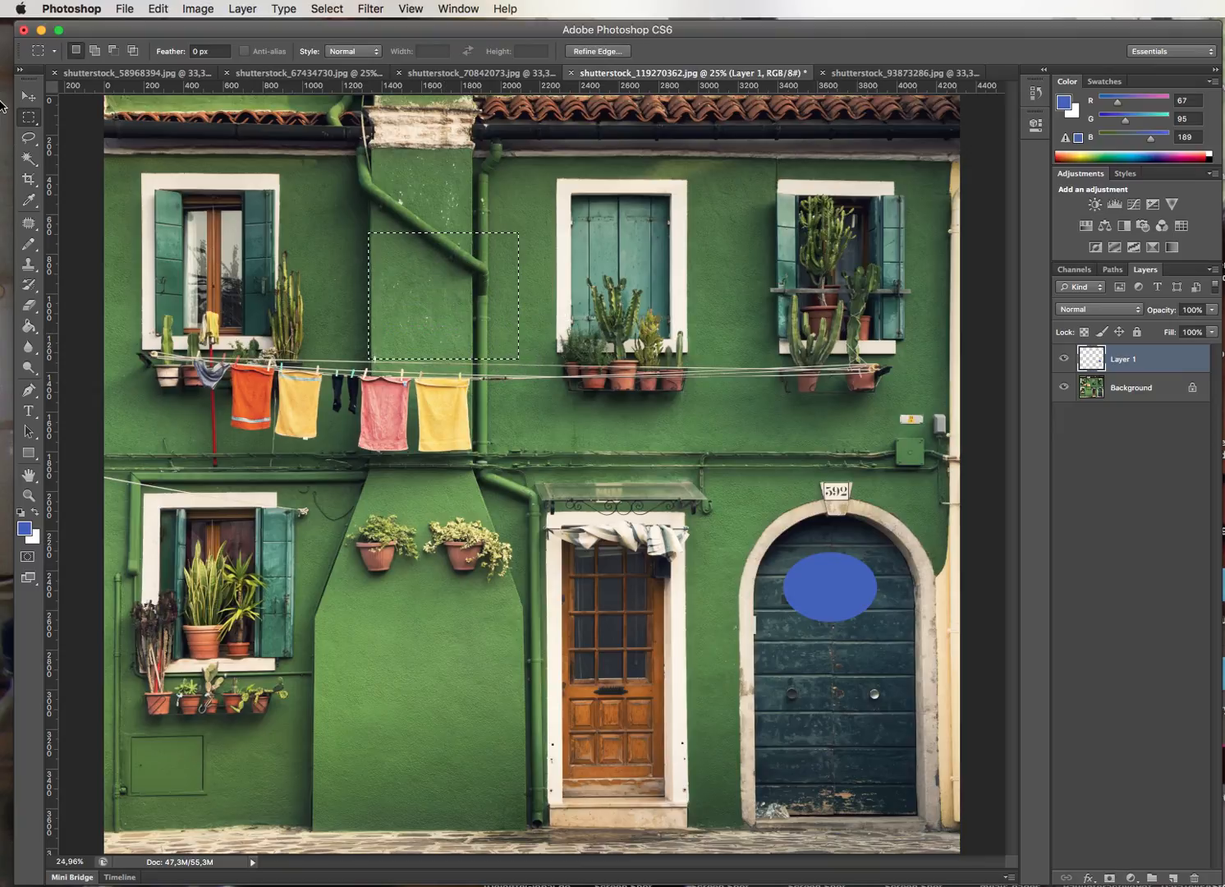
left_click(32, 103)
left_click_drag(438, 317, 482, 291)
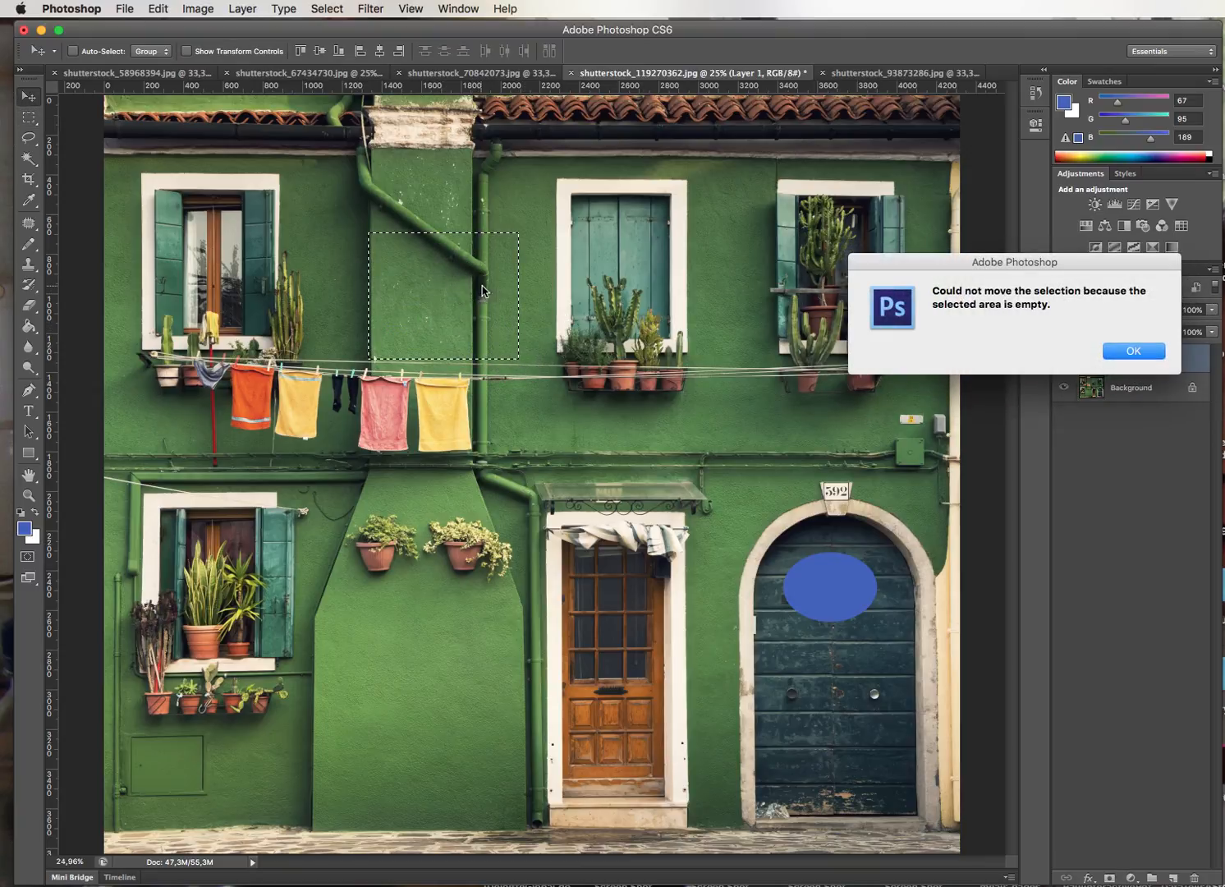
left_click(1147, 356)
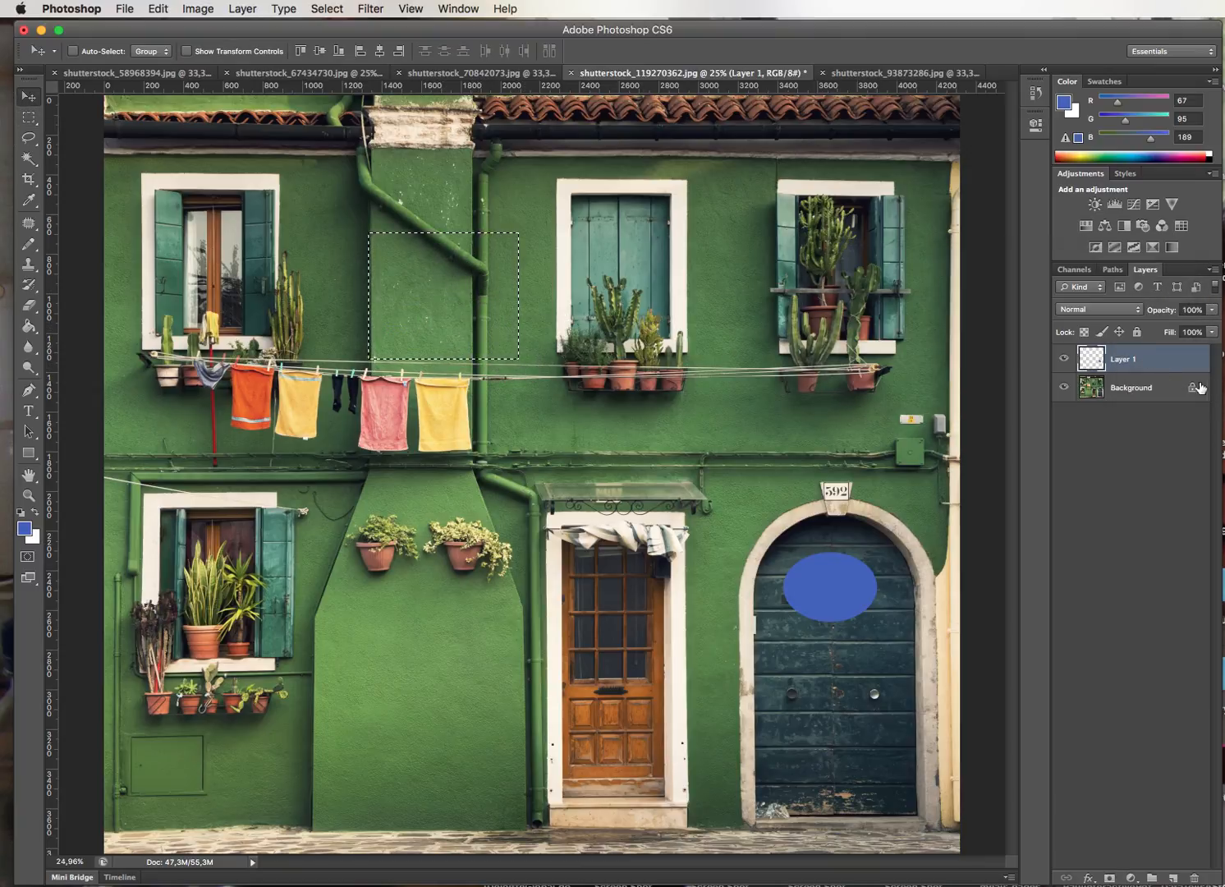
Step: On the Background layer, select a small rectangle of the arched door and move it onto the wall between the upper windows
left_click(1147, 392)
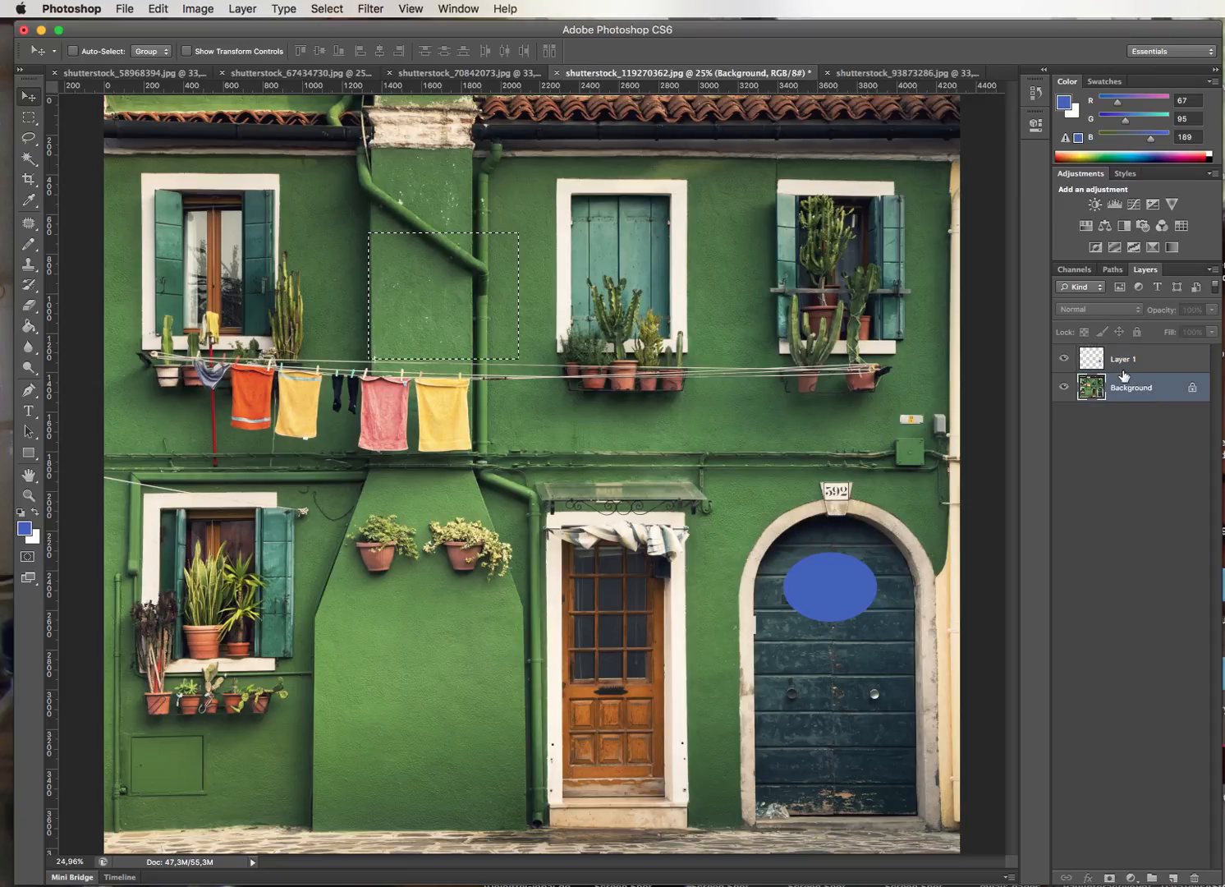
left_click(29, 118)
mouse_move(809, 579)
left_mouse_down()
mouse_move(837, 597)
mouse_move(700, 363)
mouse_move(697, 282)
mouse_move(725, 277)
left_mouse_up()
left_click(29, 96)
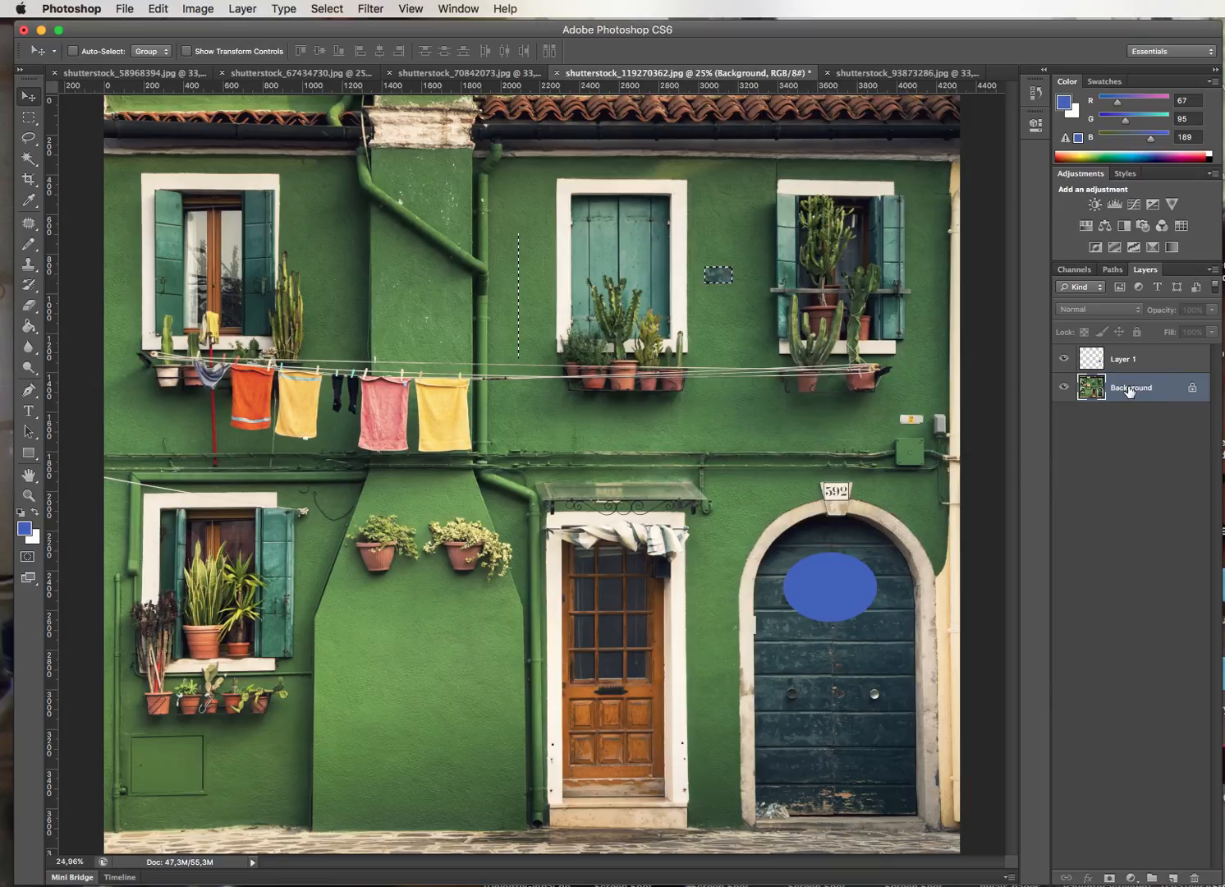
Step: Hide Layer 1 to check the door beneath the ellipse, show it again, and make it the active layer
left_click(1064, 360)
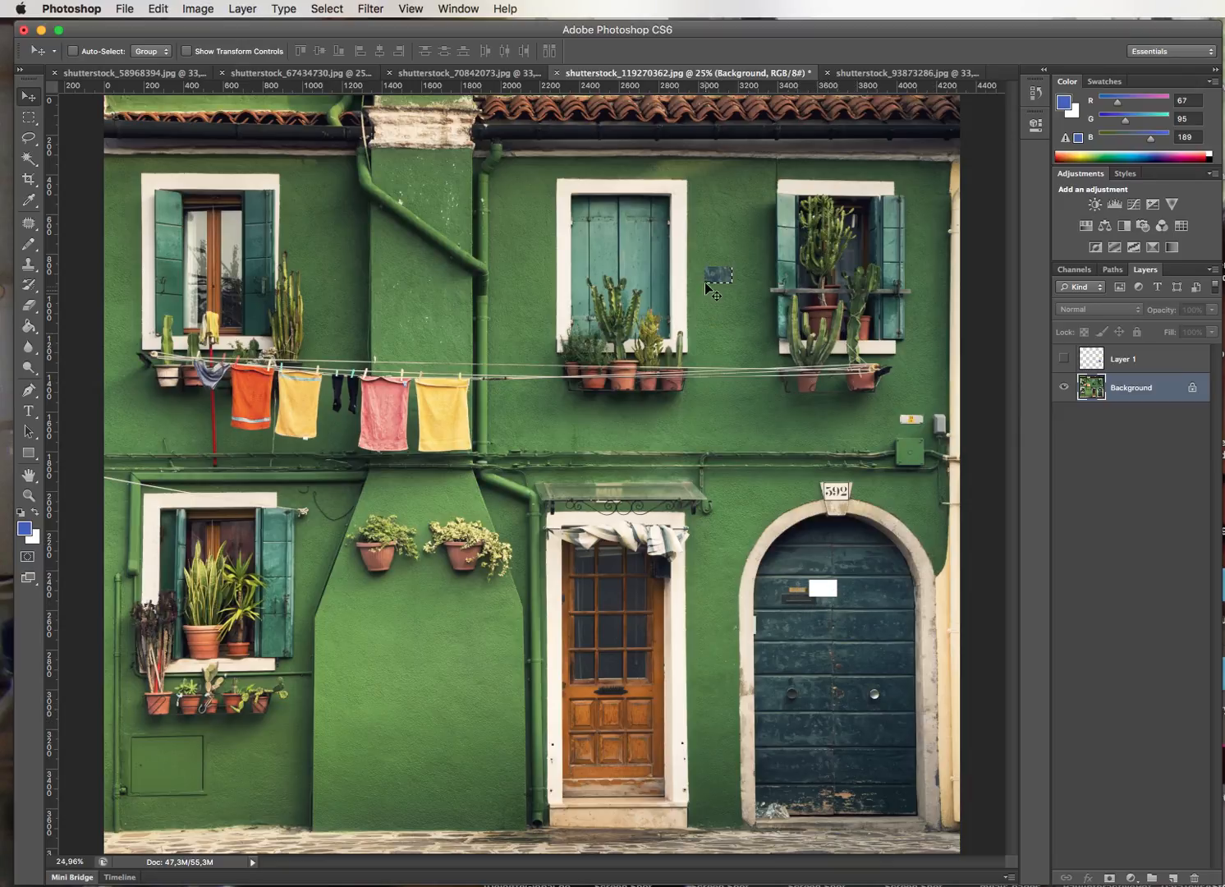
left_click(1063, 359)
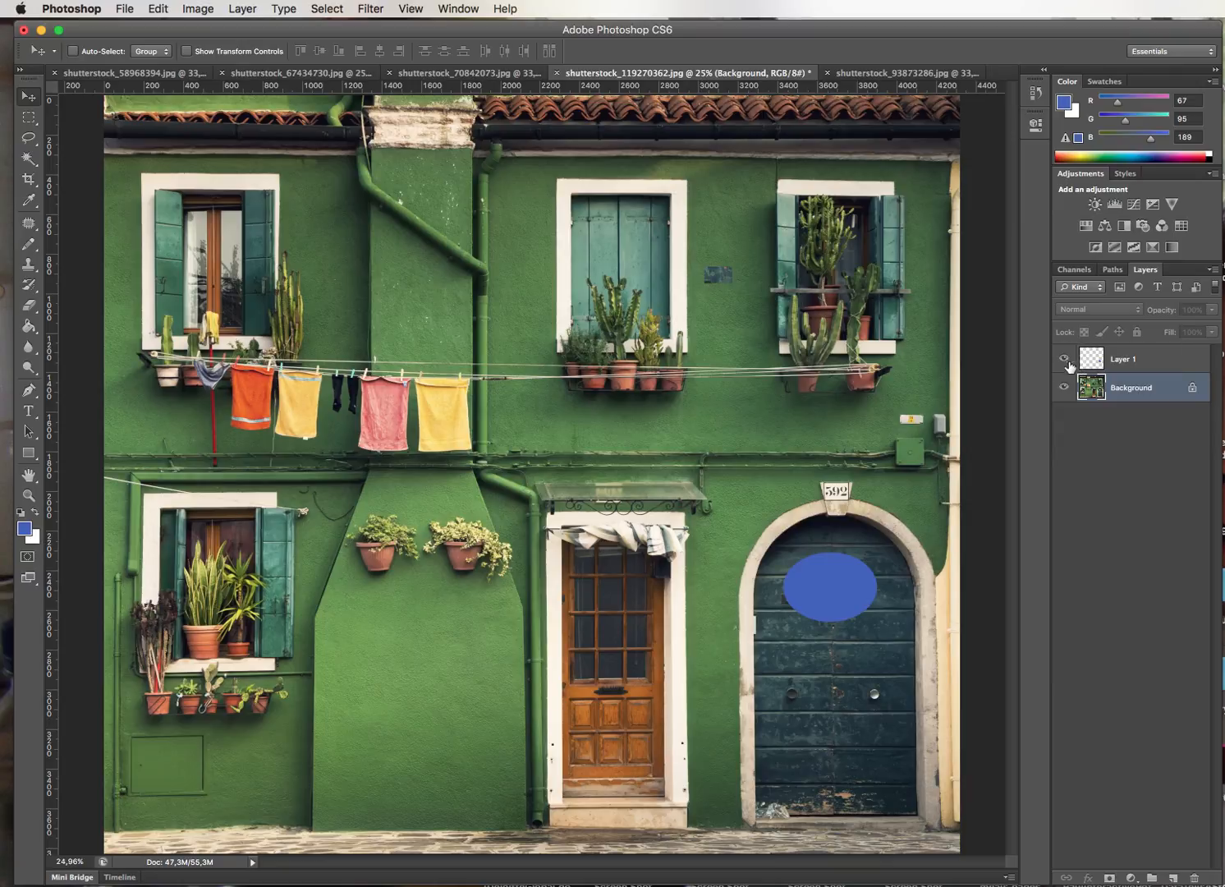
left_click(1129, 371)
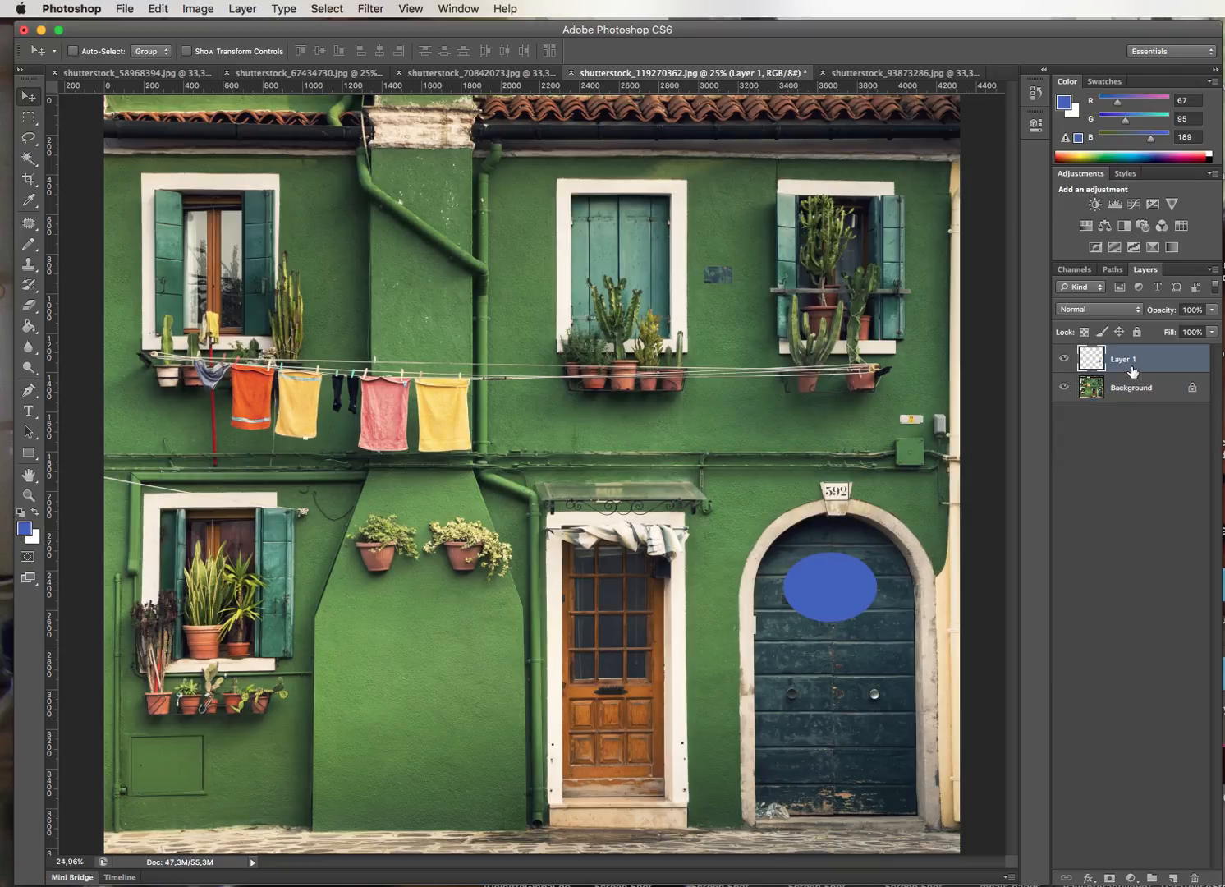
Step: Draw a freehand Lasso selection on the wall around the upper downpipe bend and clear it
left_click(35, 146)
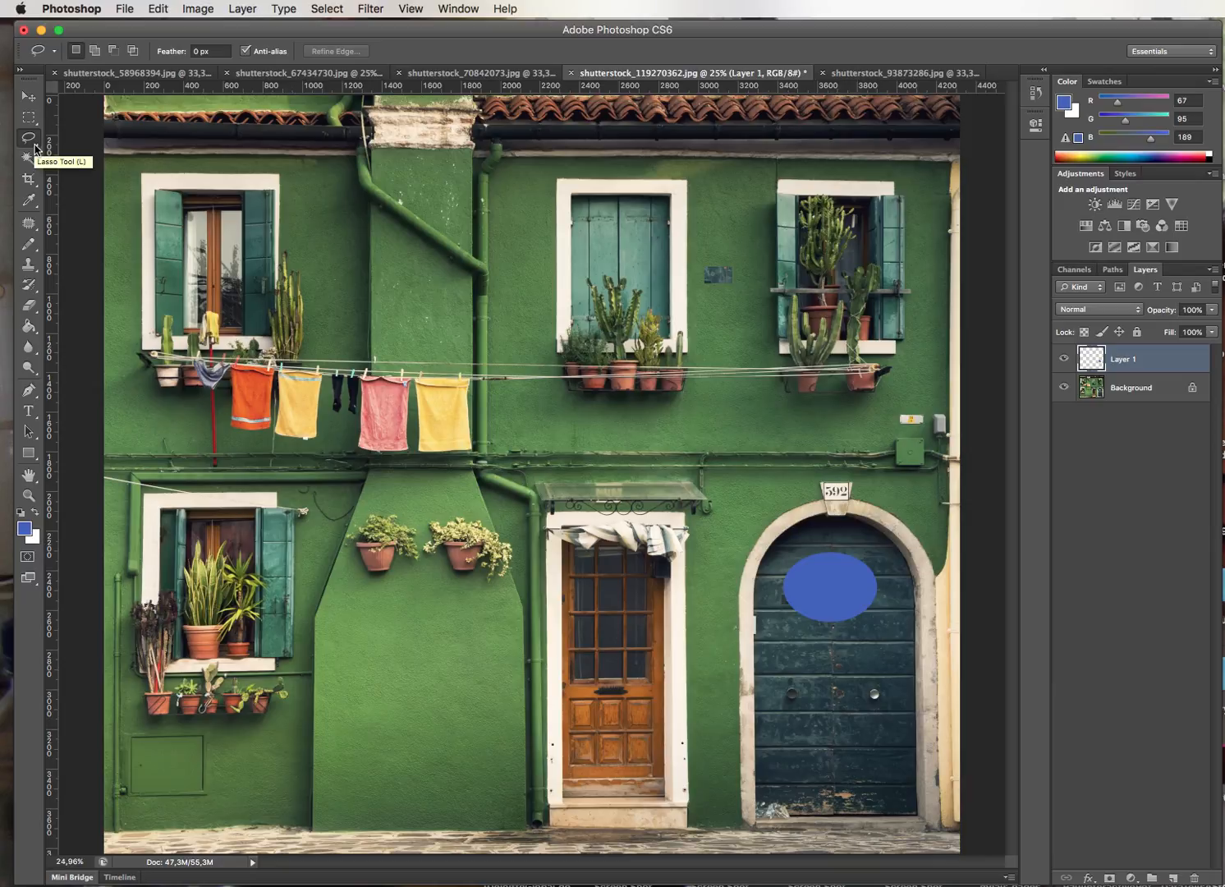
mouse_move(421, 296)
left_mouse_down()
mouse_move(419, 220)
mouse_move(456, 200)
mouse_move(515, 206)
mouse_move(557, 271)
mouse_move(547, 304)
mouse_move(464, 317)
mouse_move(427, 319)
left_mouse_up()
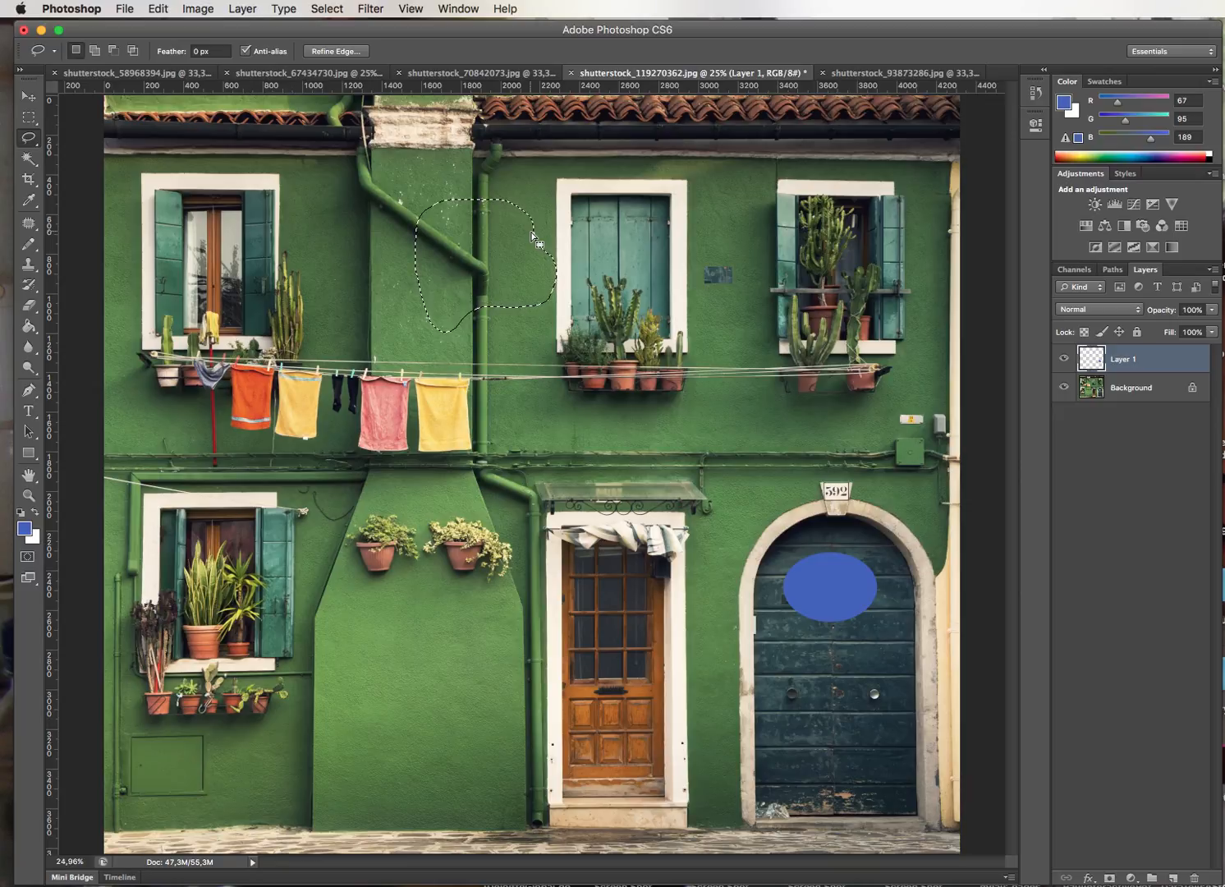
key("super+d")
Step: Draw a zigzag-shaped Polygonal Lasso selection across the wall and downpipe above the yellow towel, and clear it
left_click(38, 142)
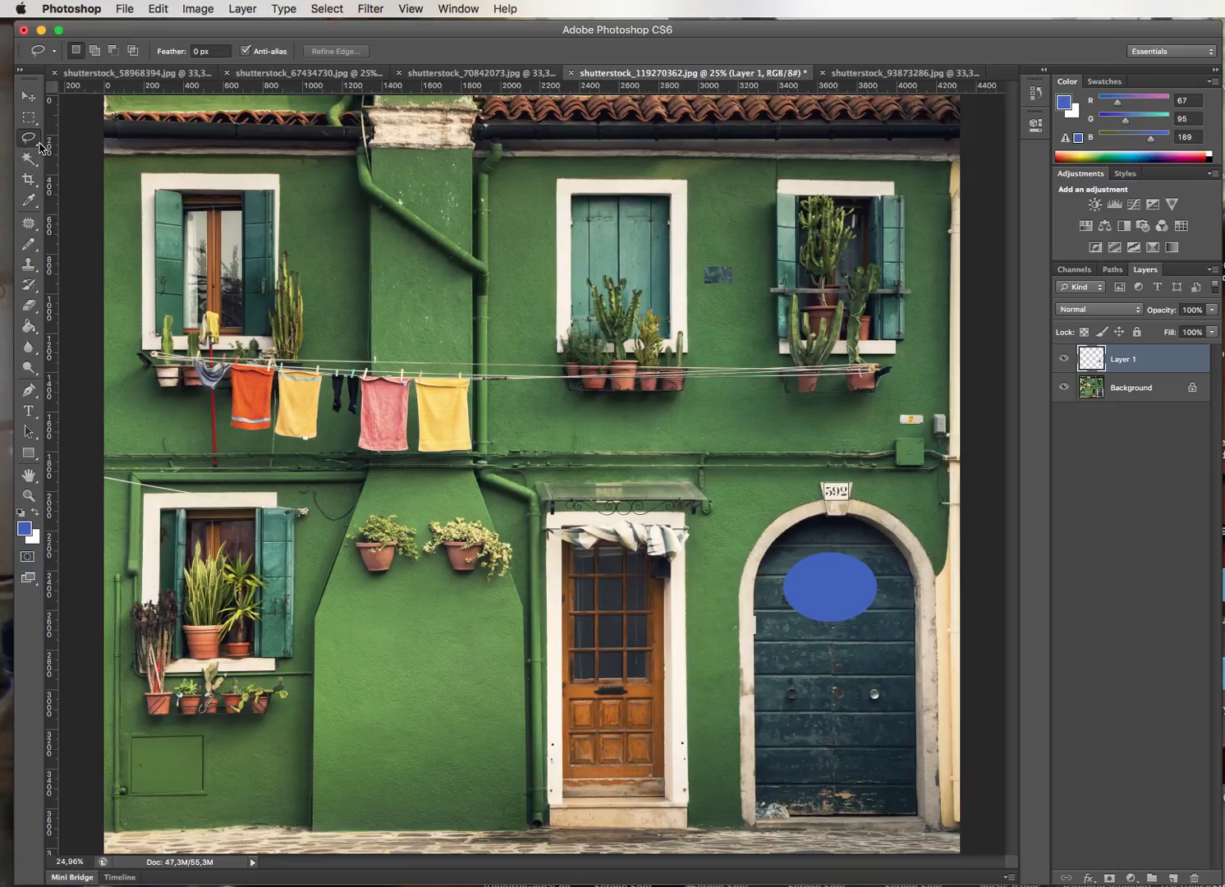
left_click(33, 146)
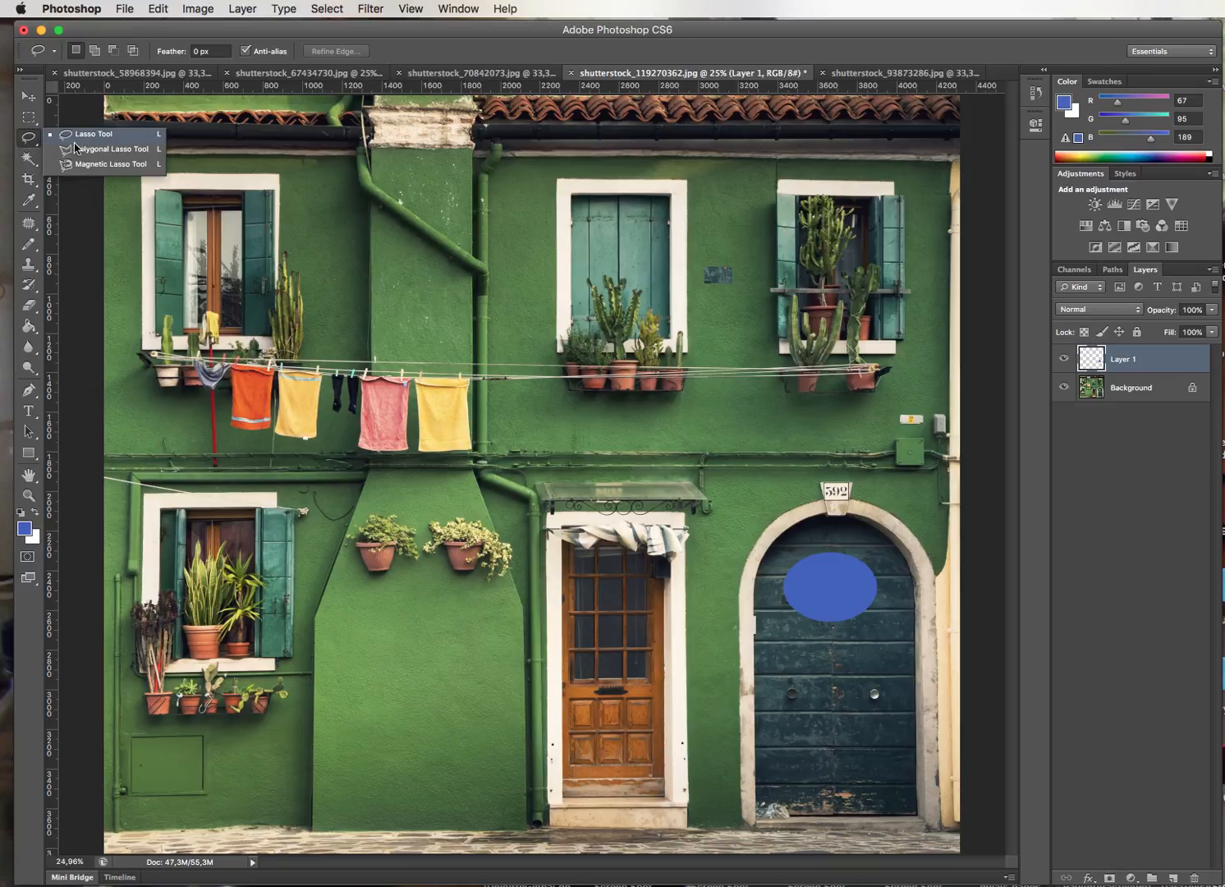
left_click(90, 150)
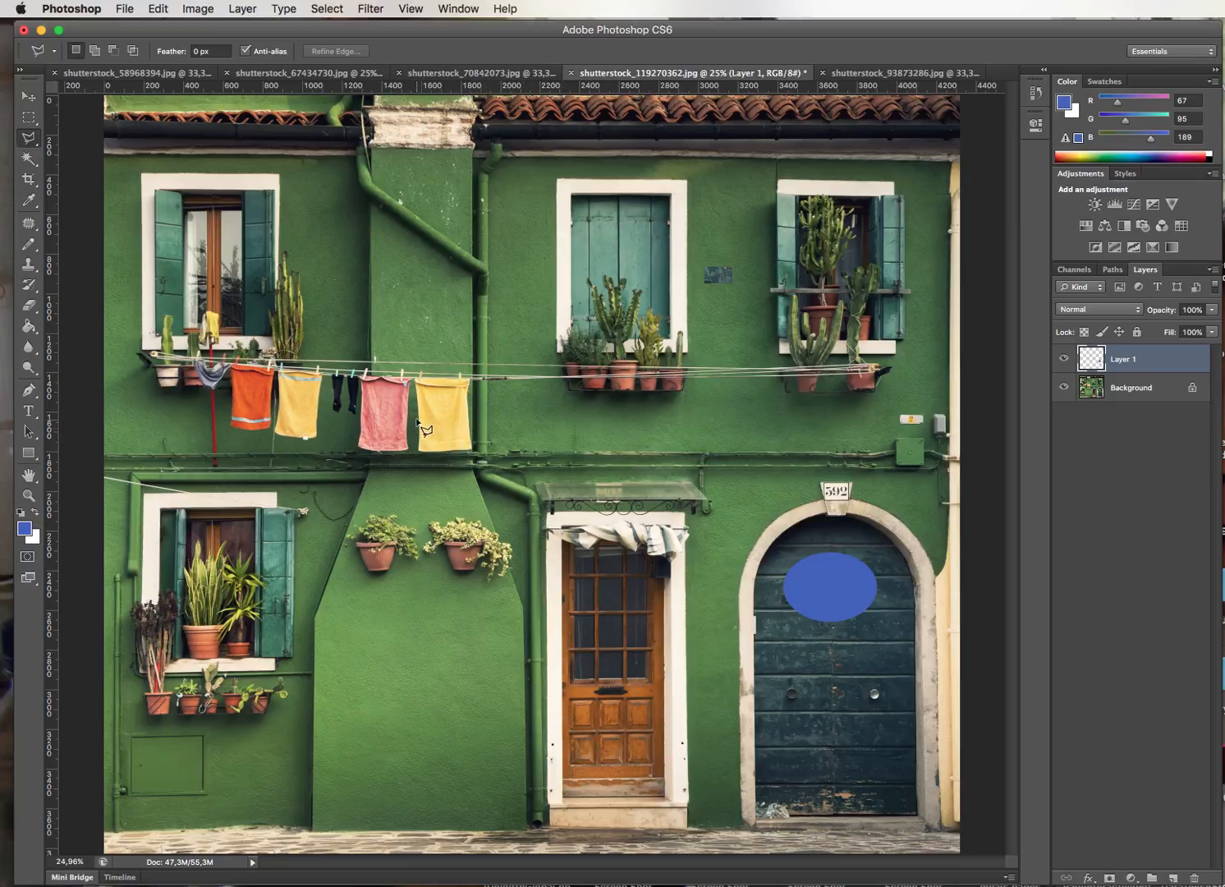
left_click(373, 319)
left_click(448, 223)
left_click(500, 267)
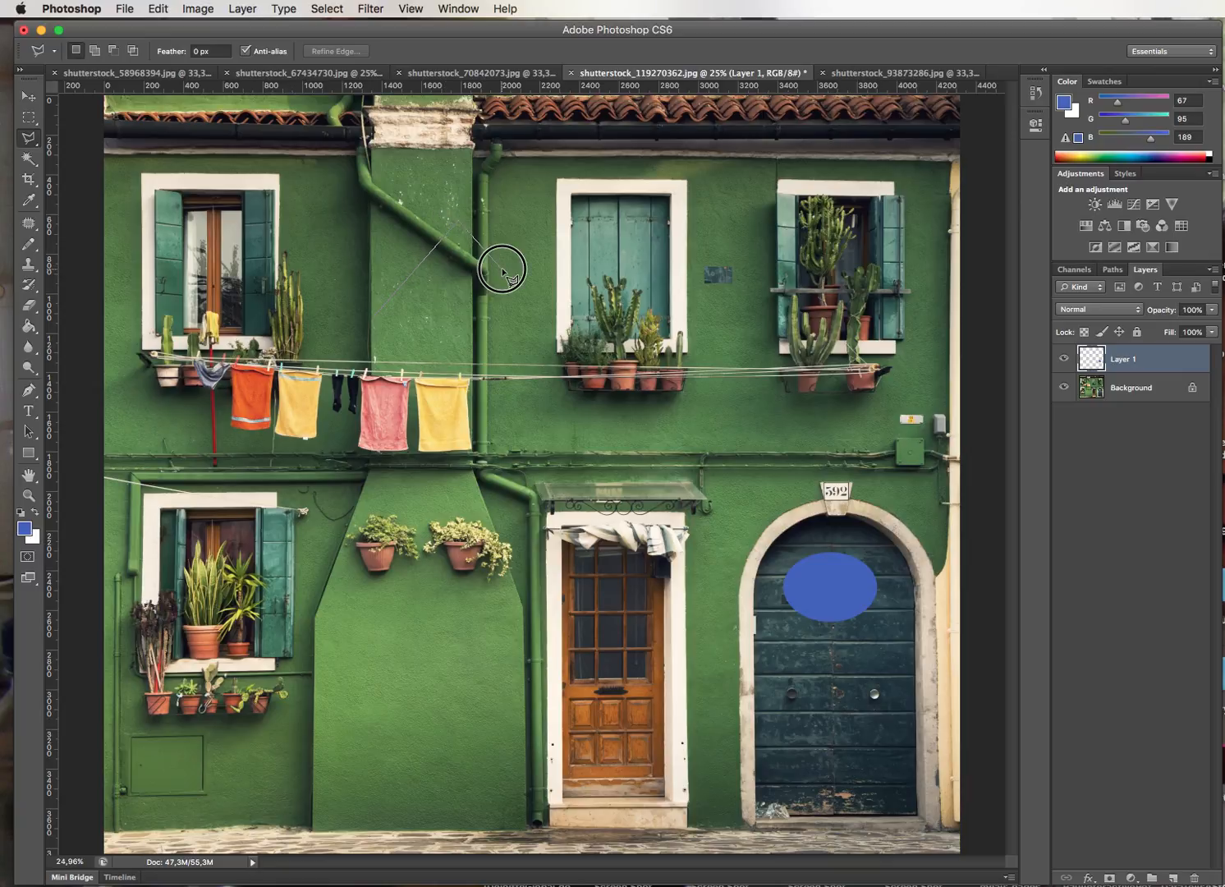
left_click(545, 220)
left_click(574, 258)
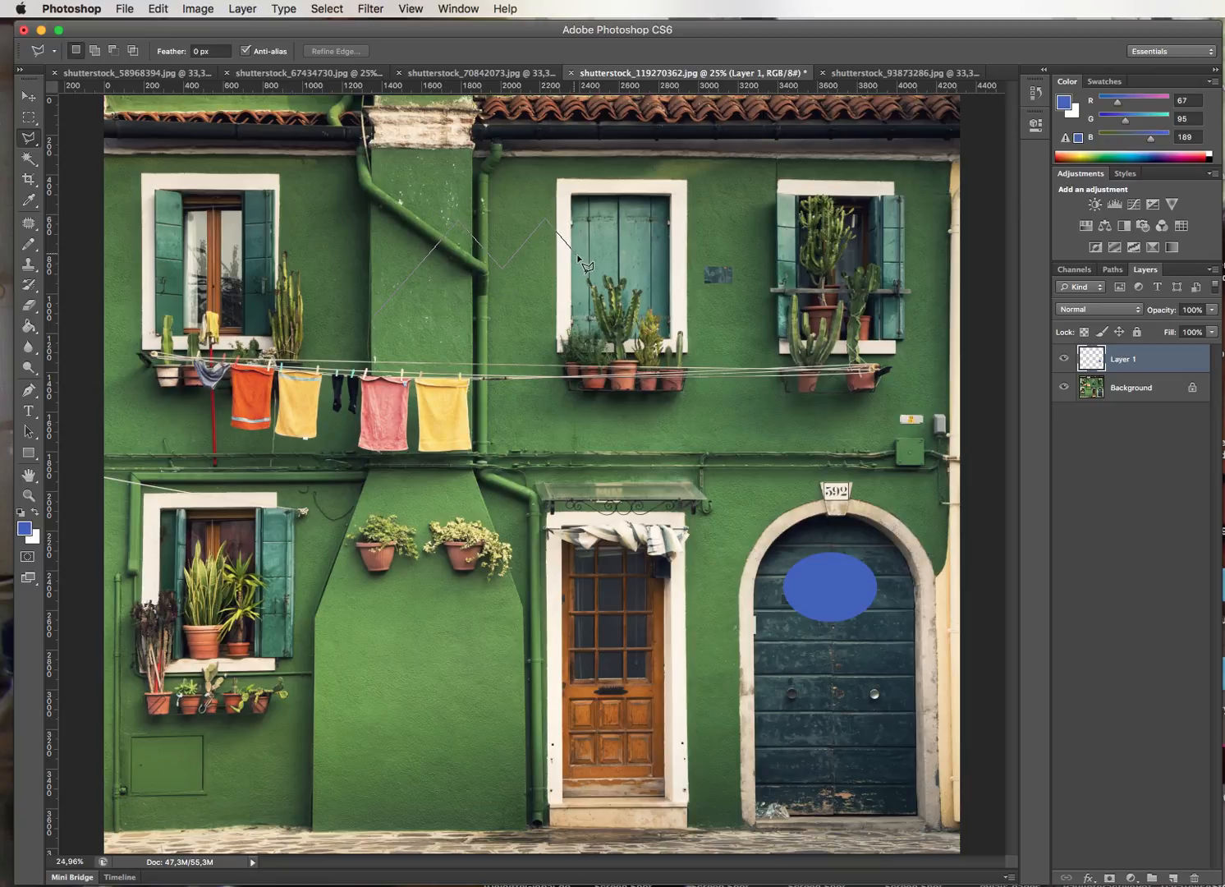
left_click(500, 326)
left_click(587, 360)
double_click(517, 435)
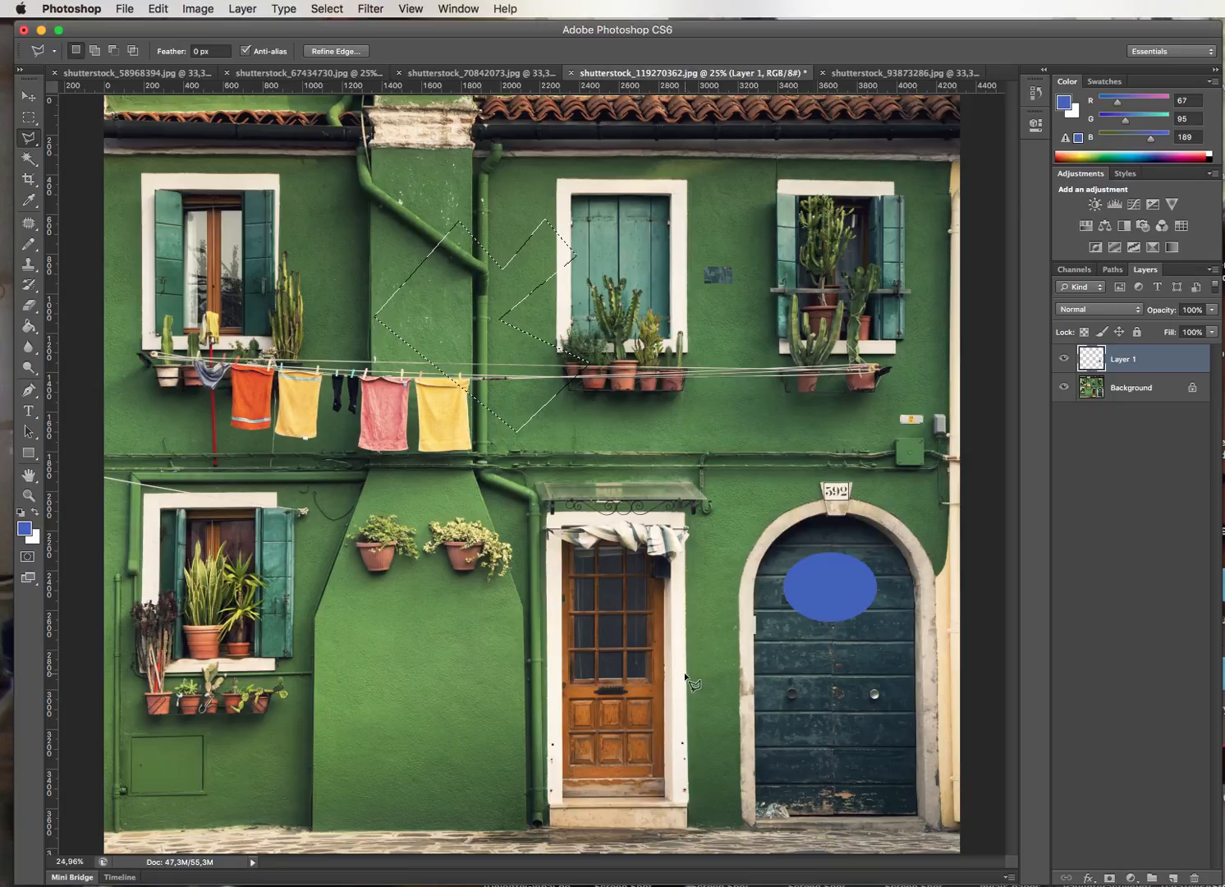
key("super+d")
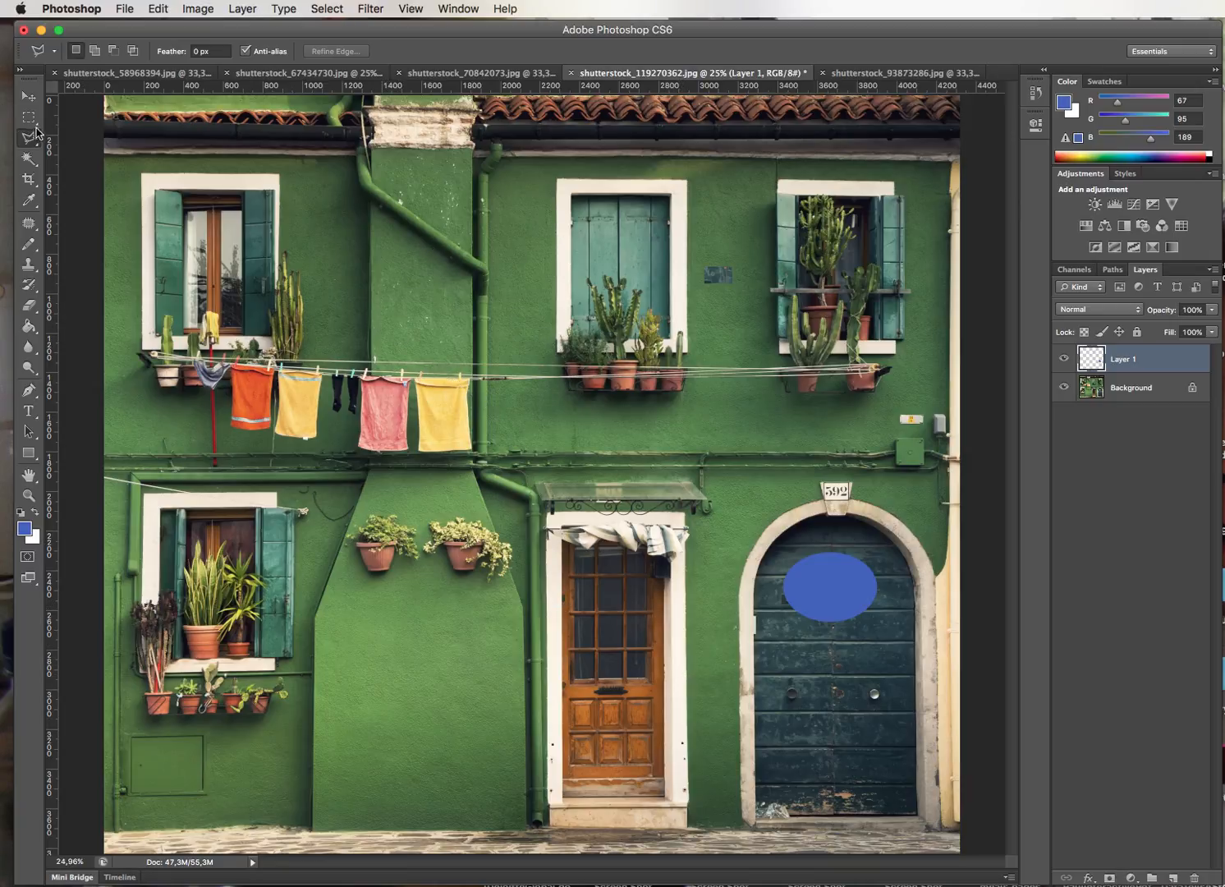
Step: Select the yellow towel and its clothespins by tracing around their edges with the Magnetic Lasso tool
left_click(32, 137)
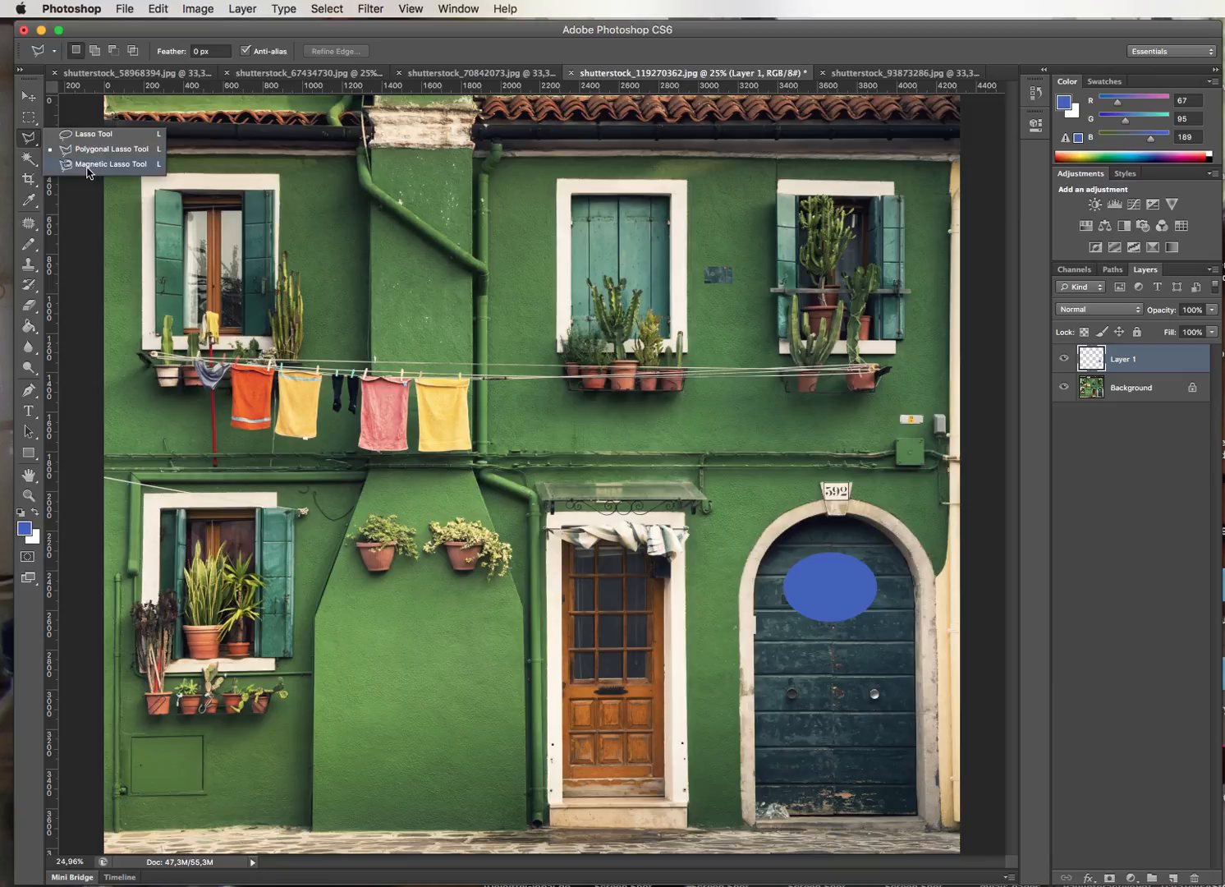
left_click(92, 164)
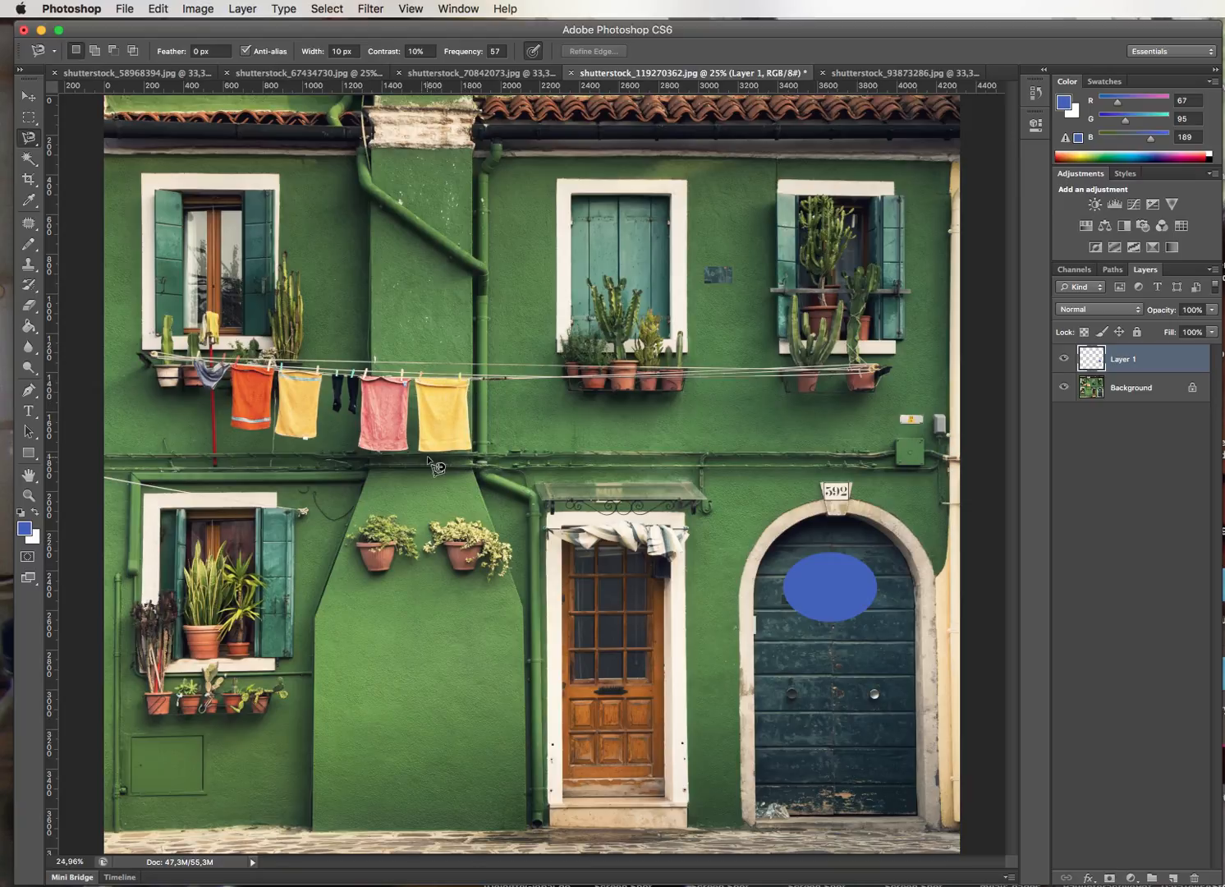
left_click(28, 495)
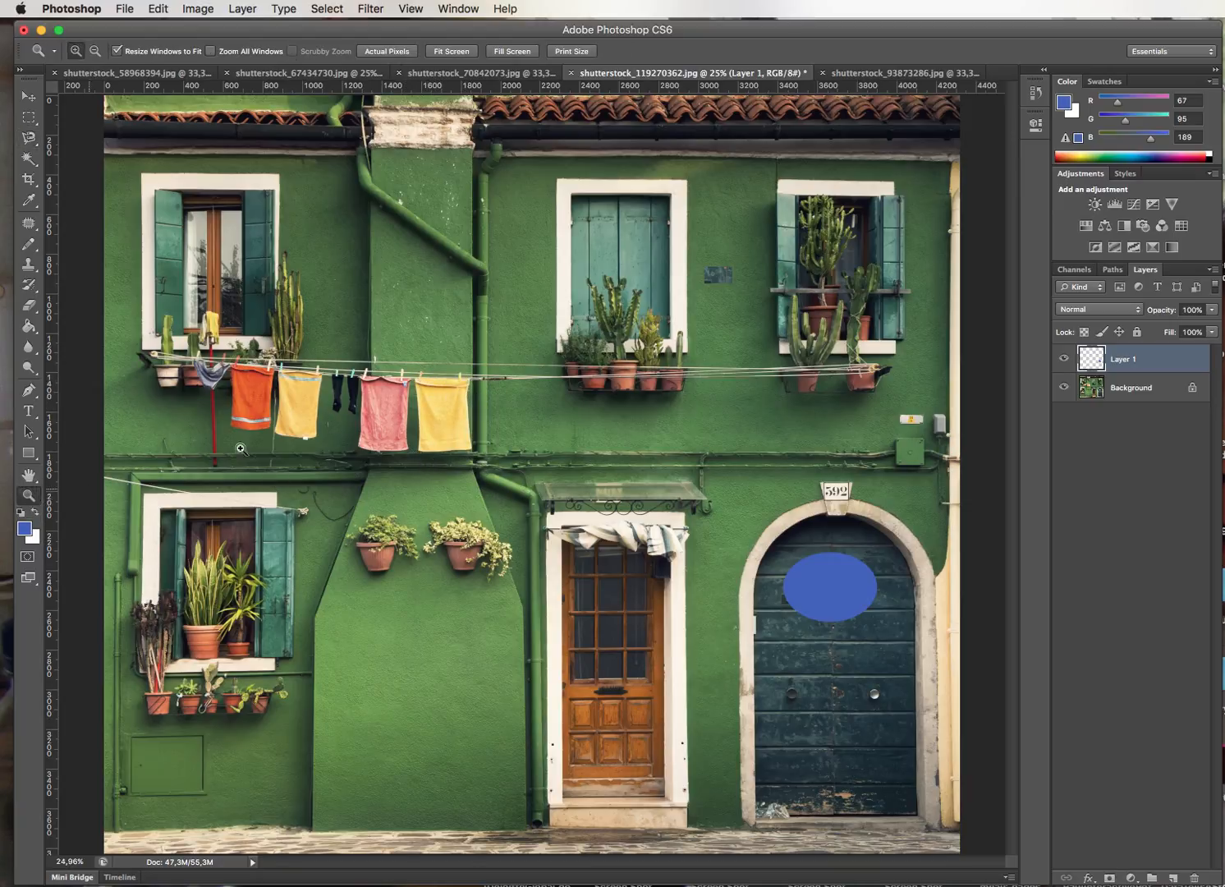
left_click_drag(368, 356, 647, 557)
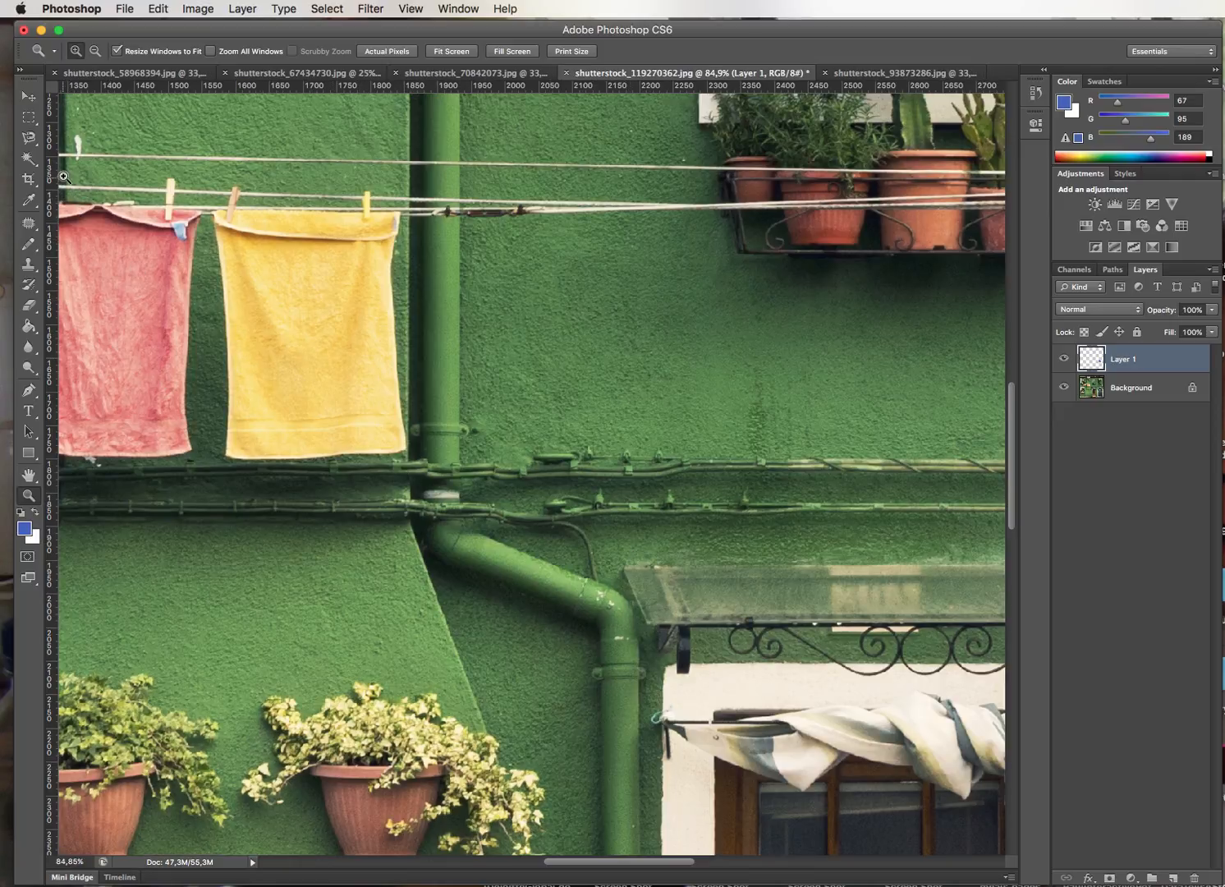
left_click_drag(160, 177, 295, 296)
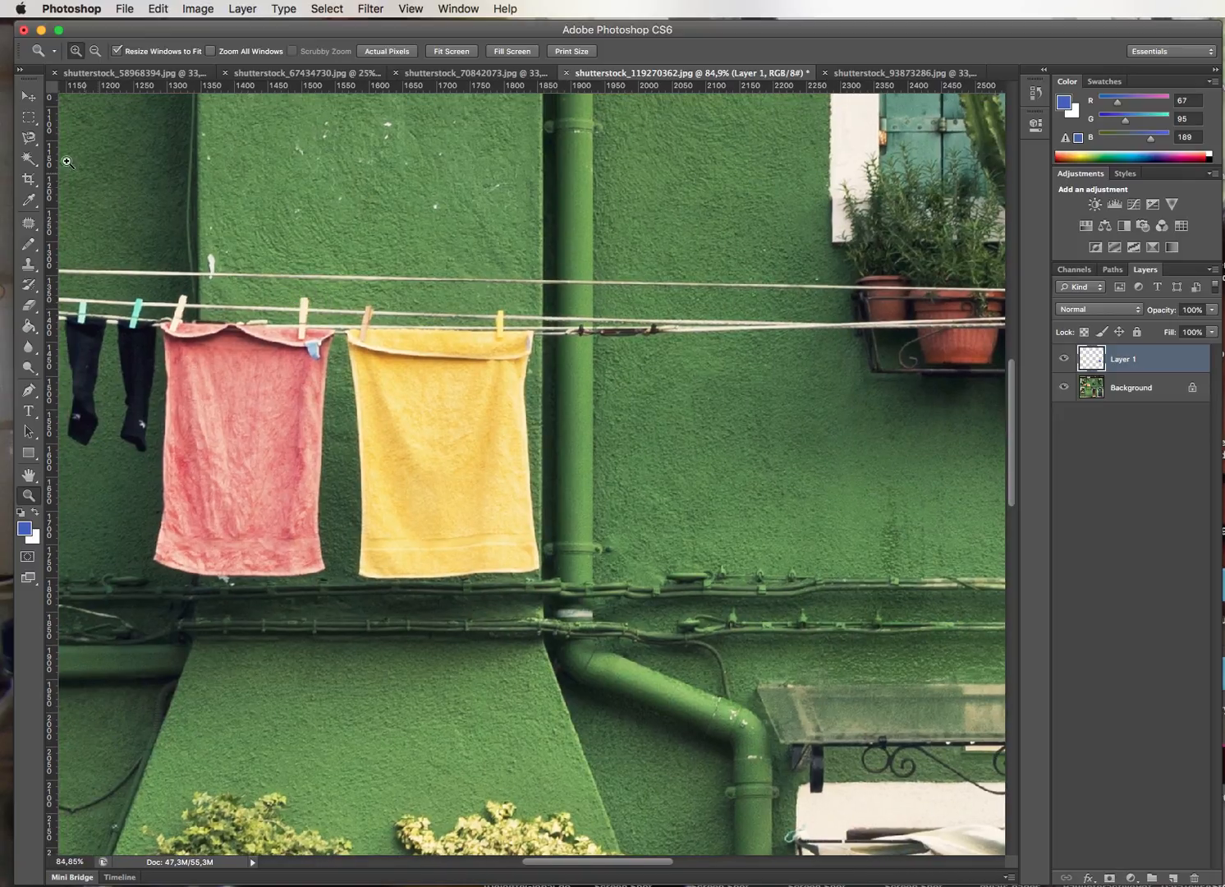
left_click(29, 141)
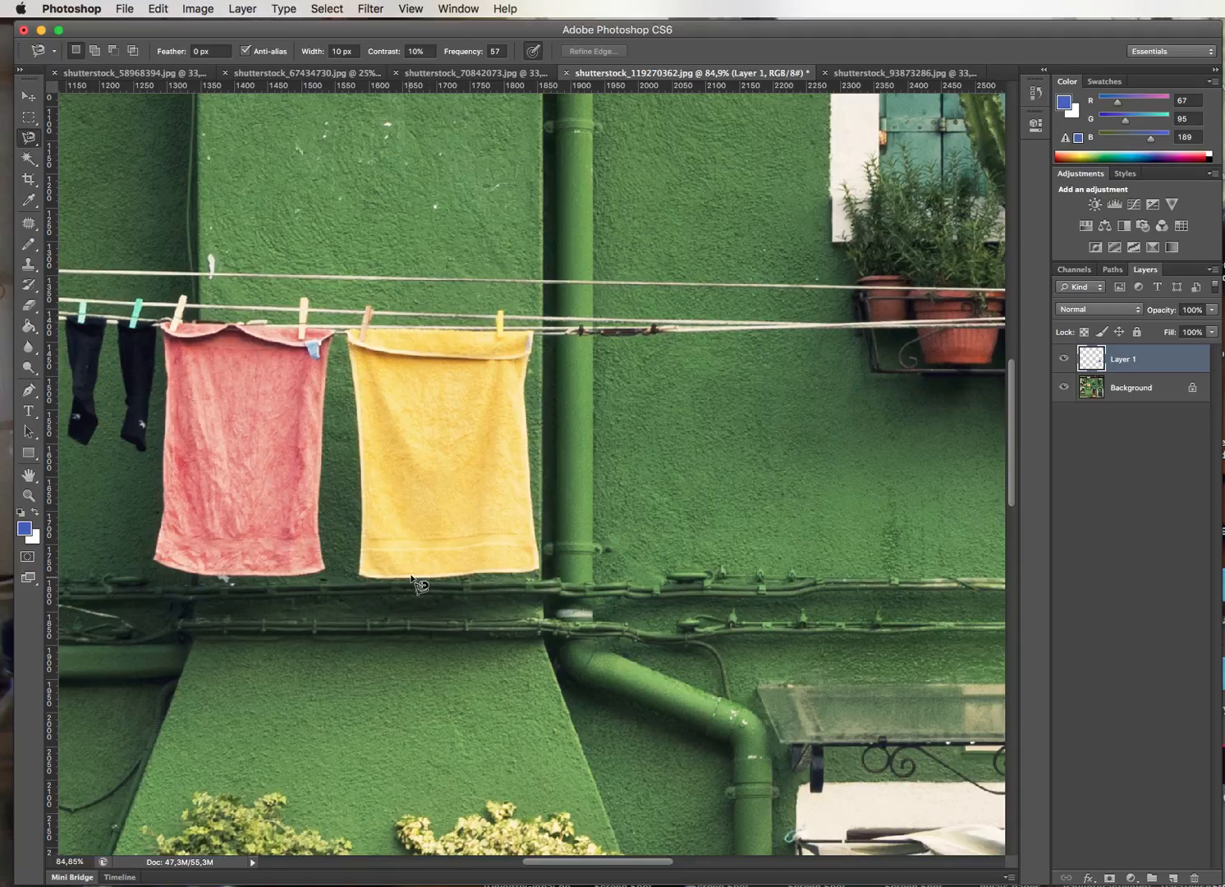
left_click(534, 332)
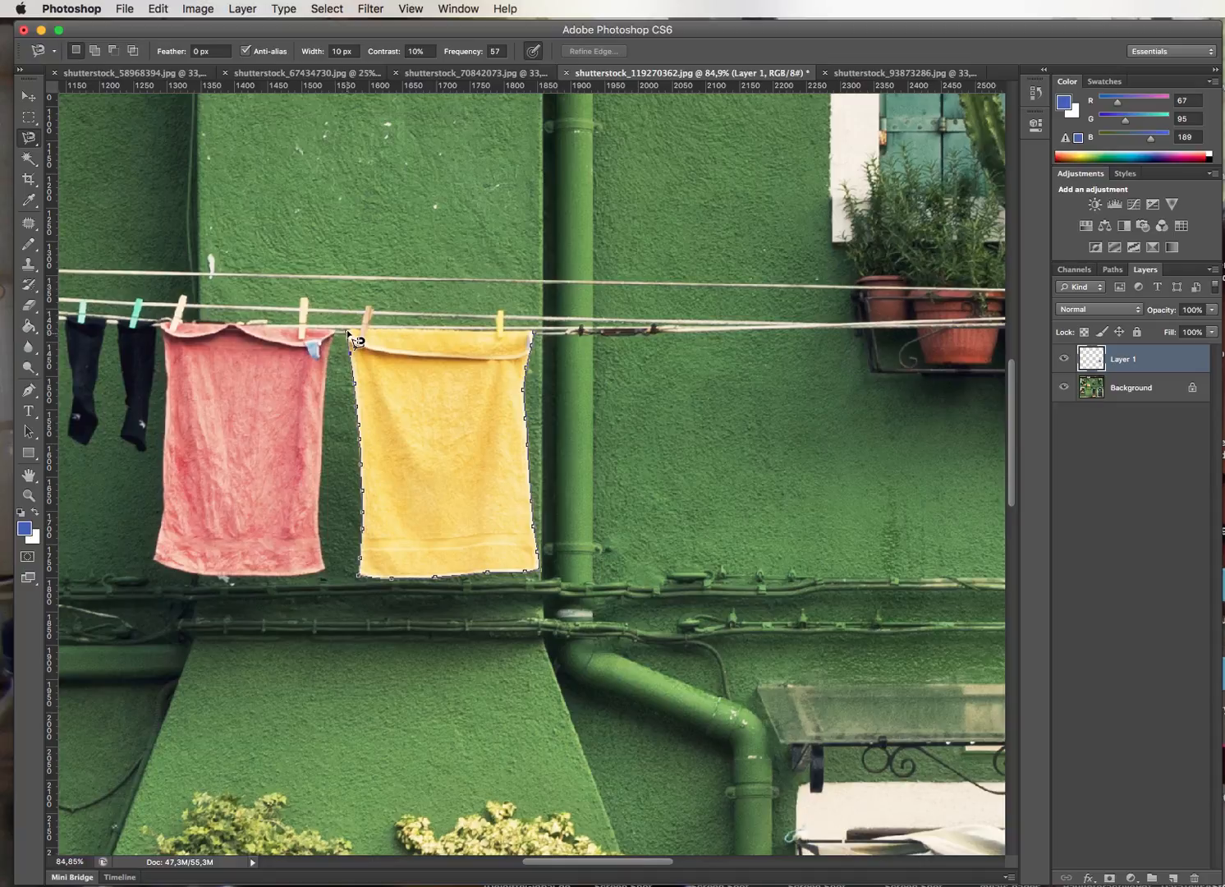
left_click(494, 329)
left_click(529, 332)
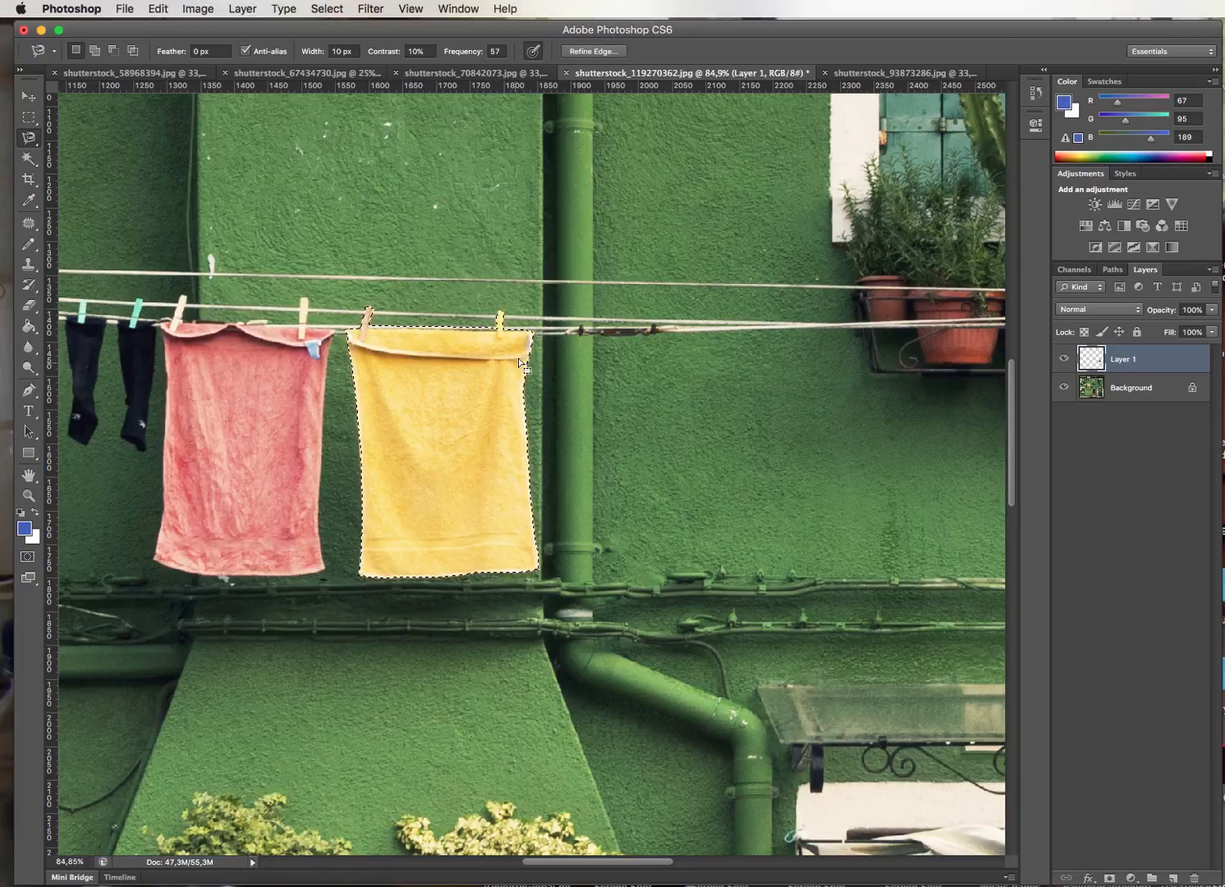
Step: Zoom in on the upper part of the yellow towel and switch to the freehand Lasso tool
key("z")
left_click(404, 315)
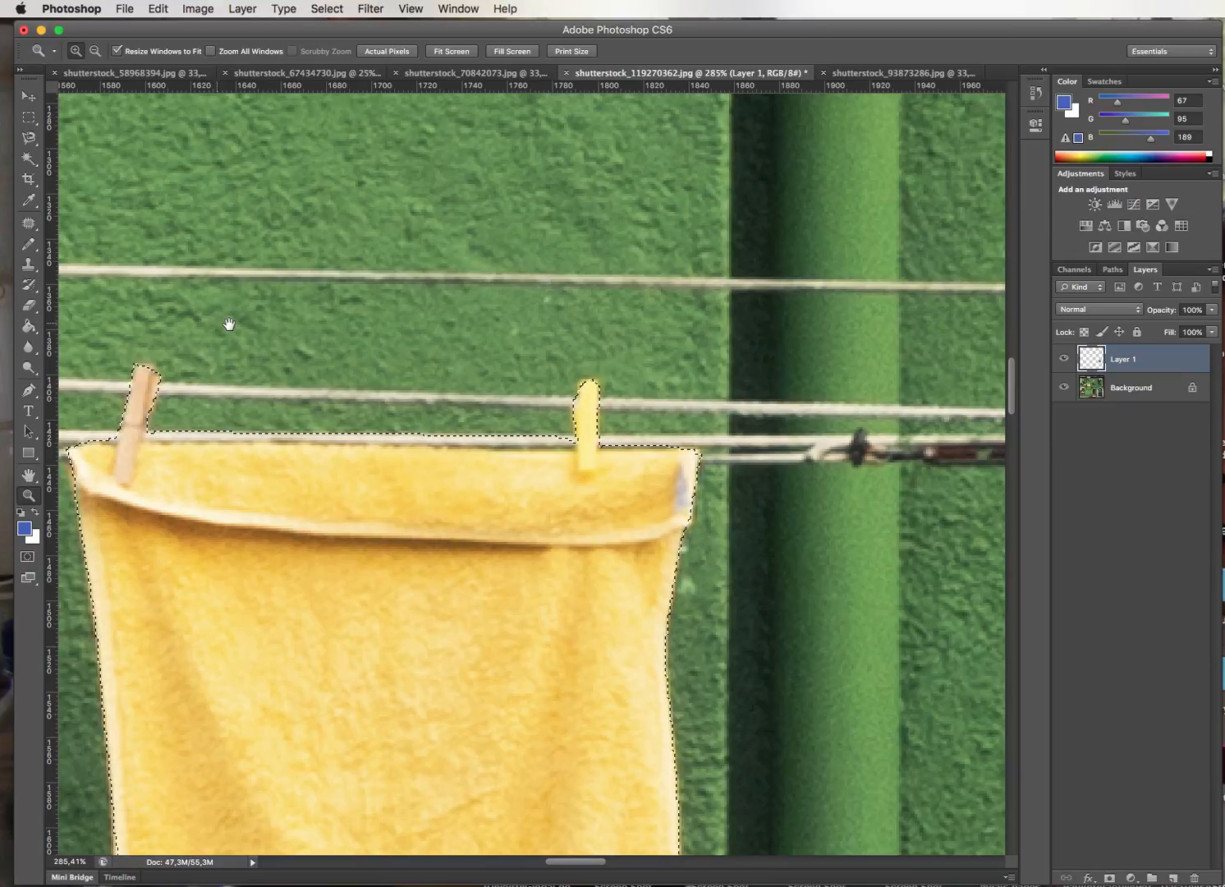
left_click_drag(213, 364, 389, 166)
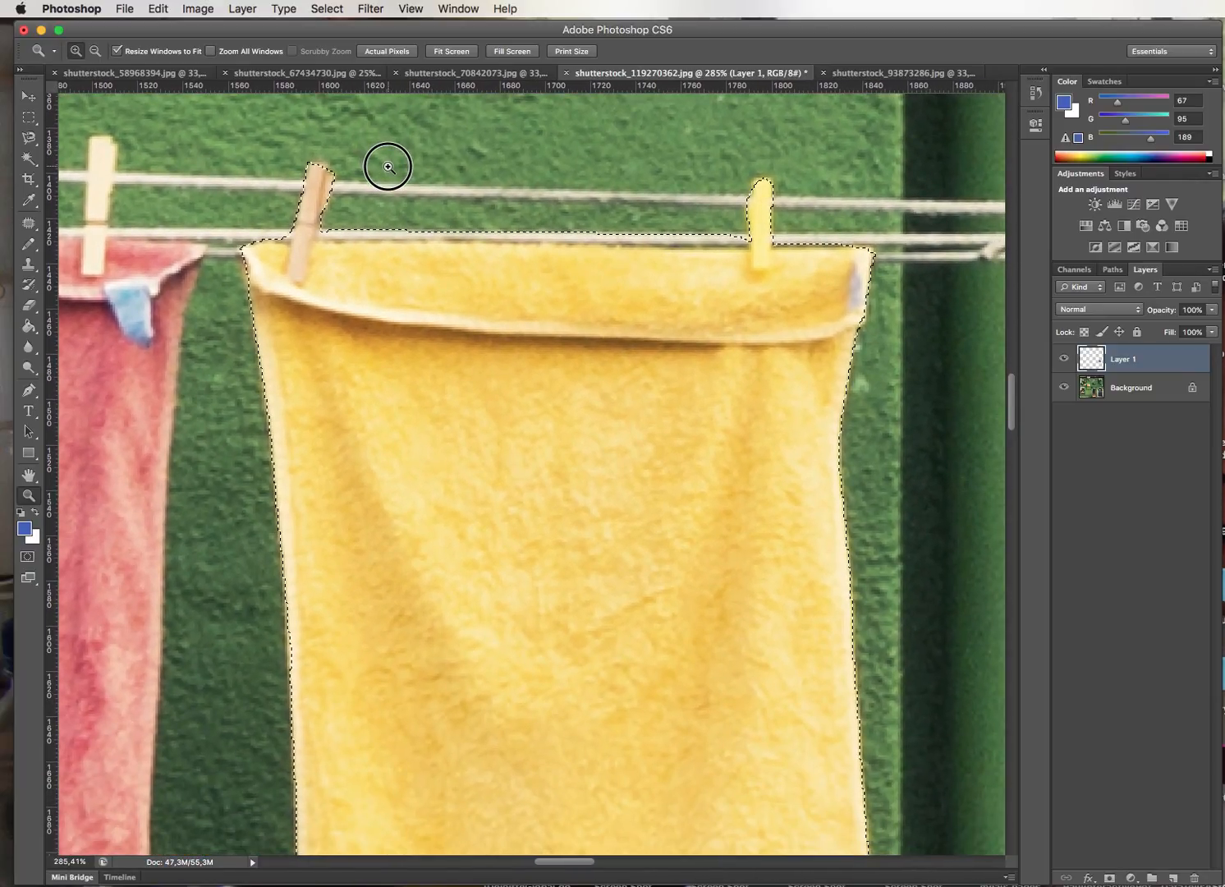
left_click(30, 140)
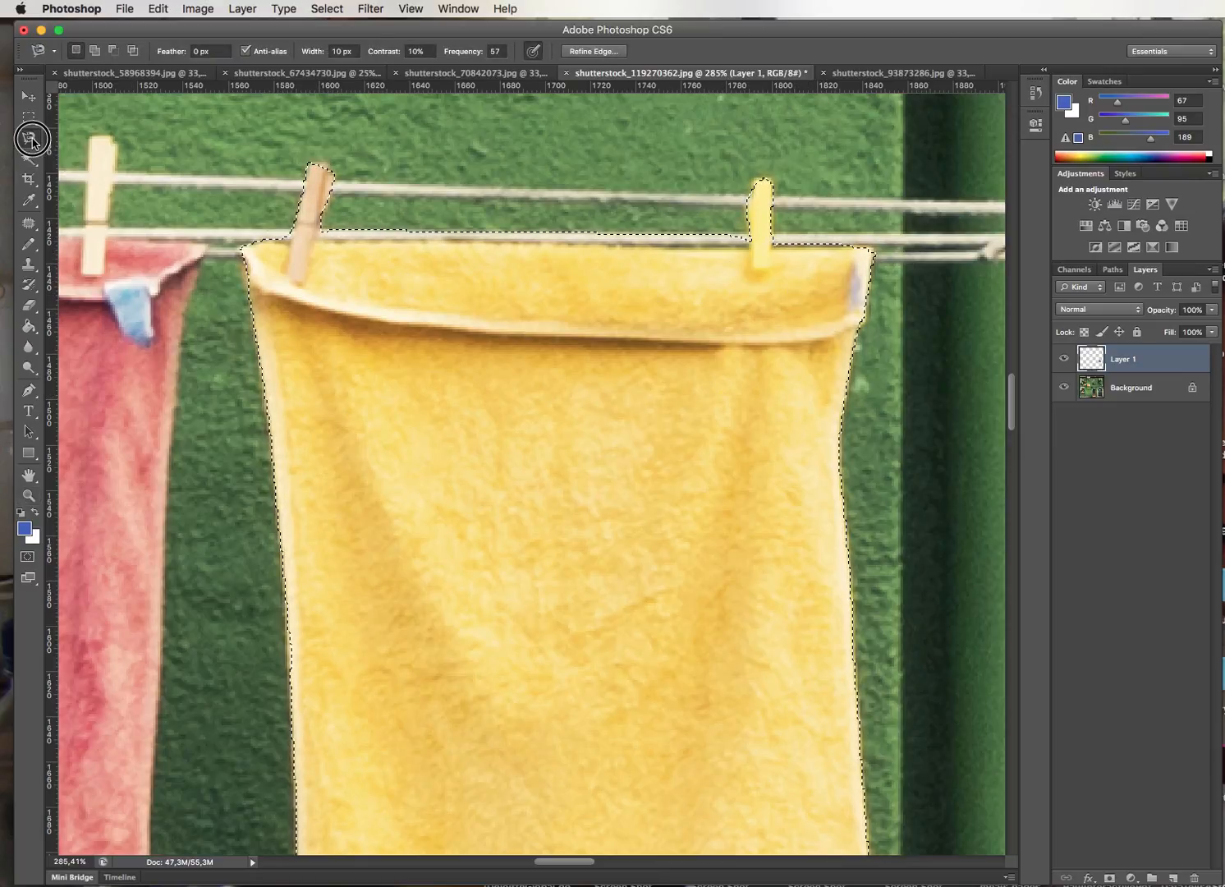
right_click(30, 139)
left_click(88, 135)
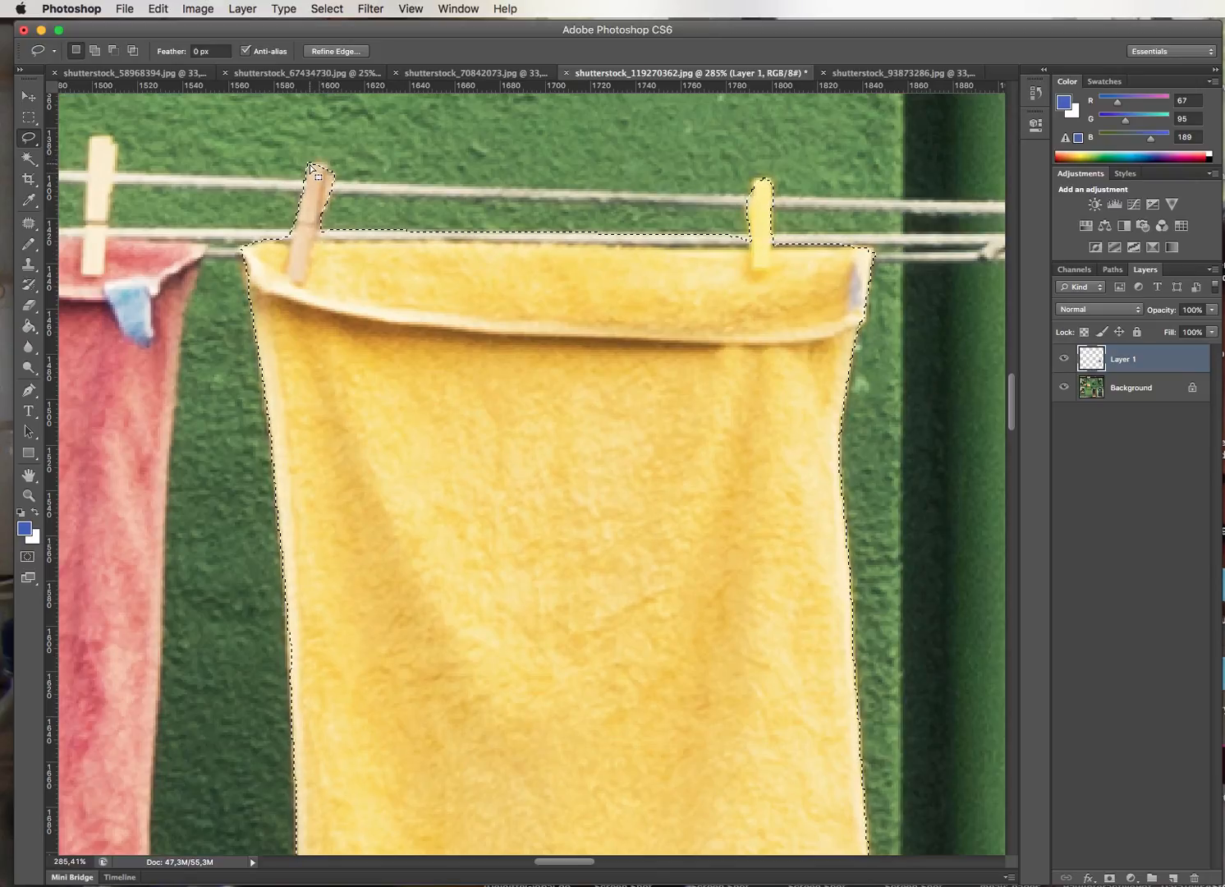
Step: Draw small fresh Lasso selections at the tip of the wooden clothespin without adding to the selection, and undo them
left_click_drag(309, 167, 338, 156)
key("super+z")
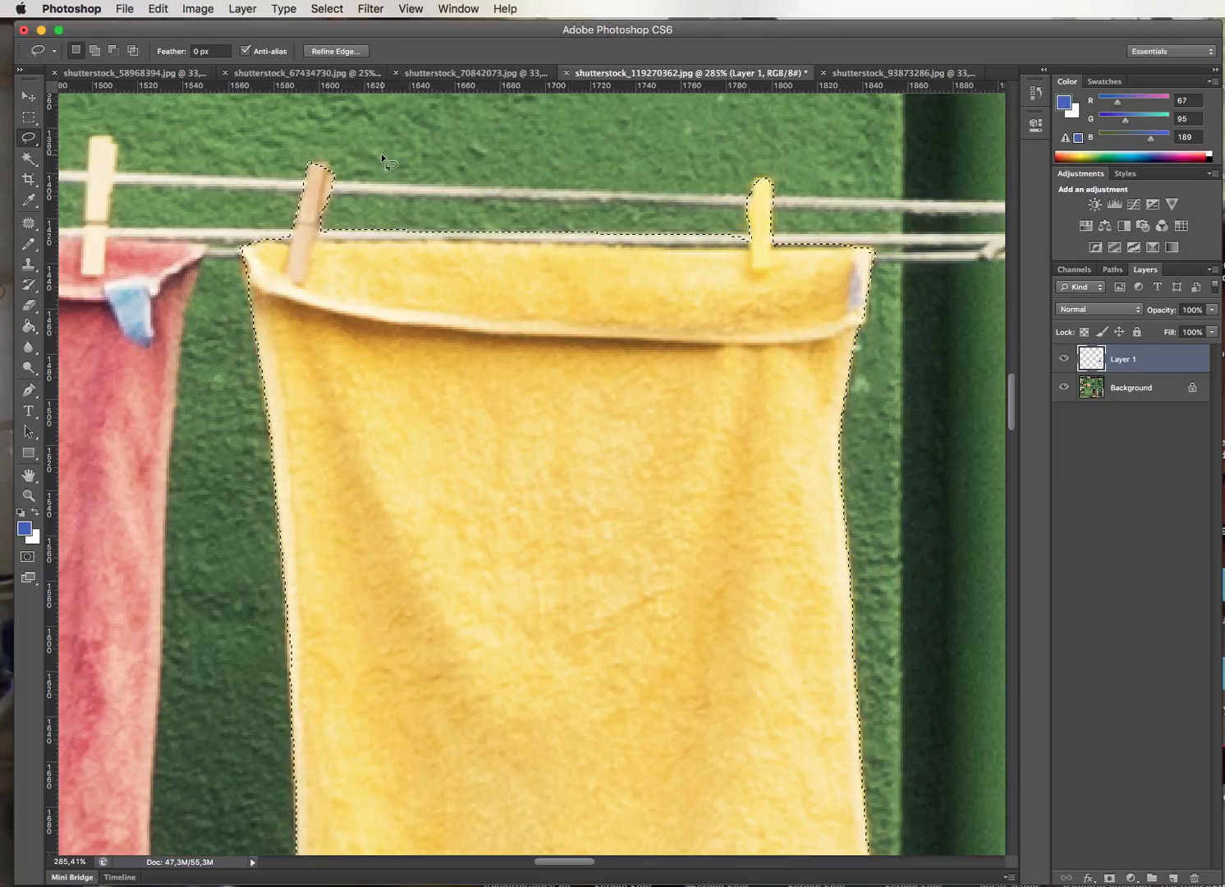
left_click(332, 144)
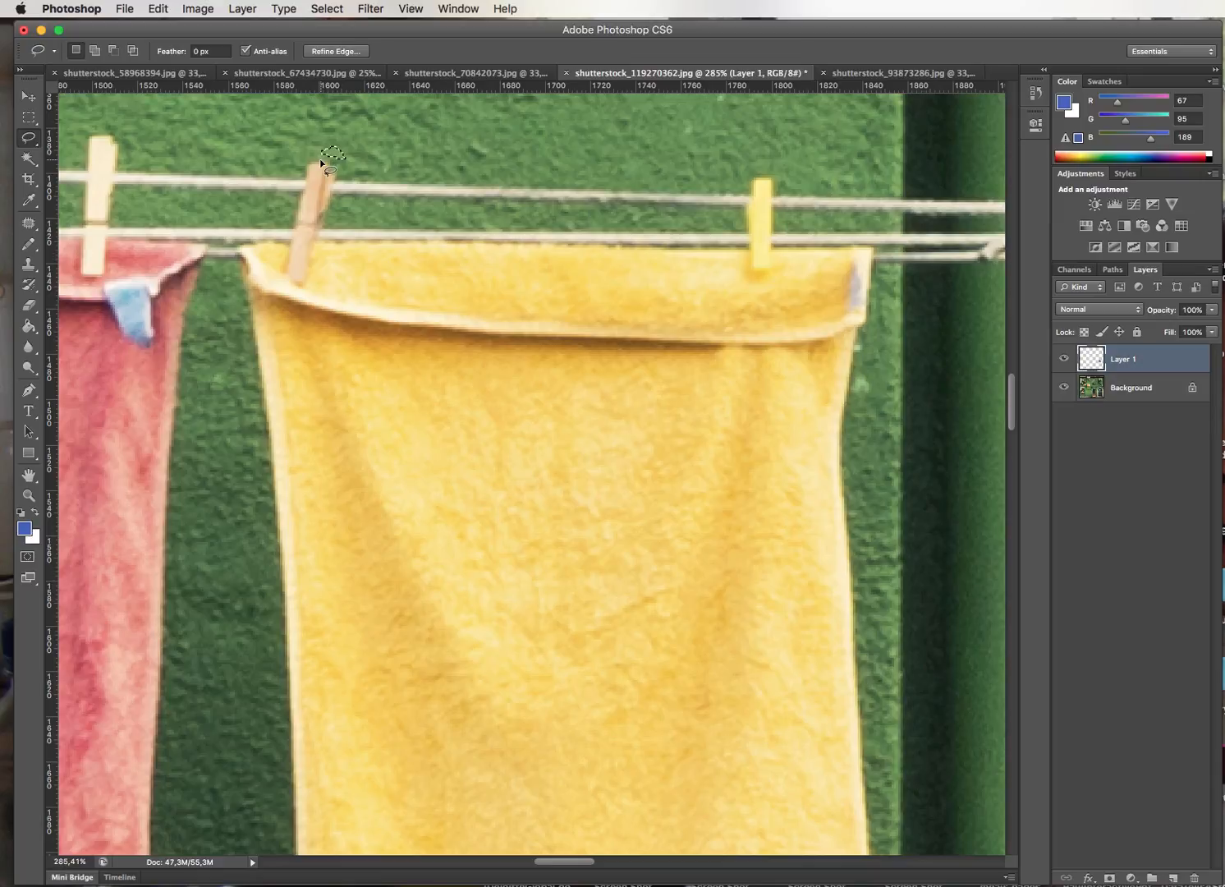
left_click(159, 8)
left_click(165, 24)
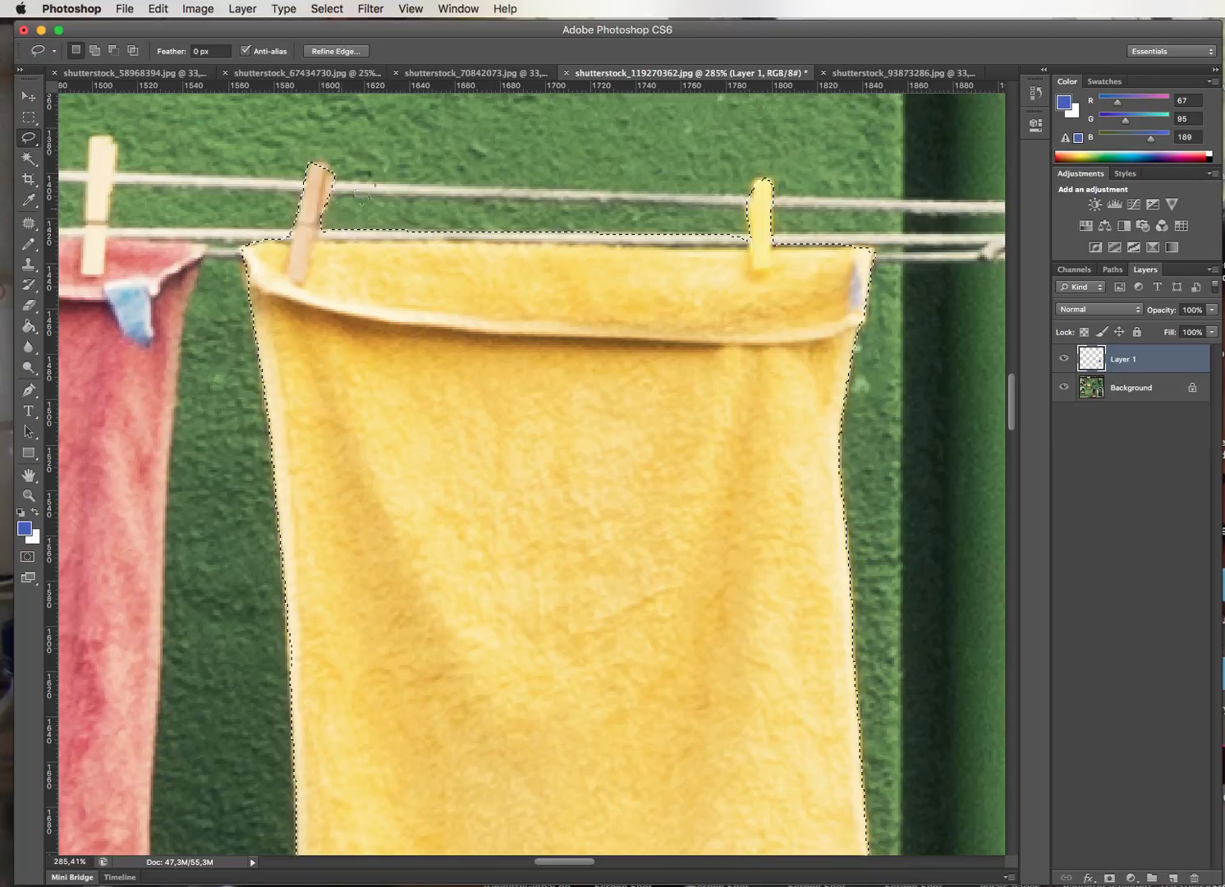
Step: Add the missed edges of both clothespins and the towel's upper-left corner to the selection with the Lasso tool
key("shift")
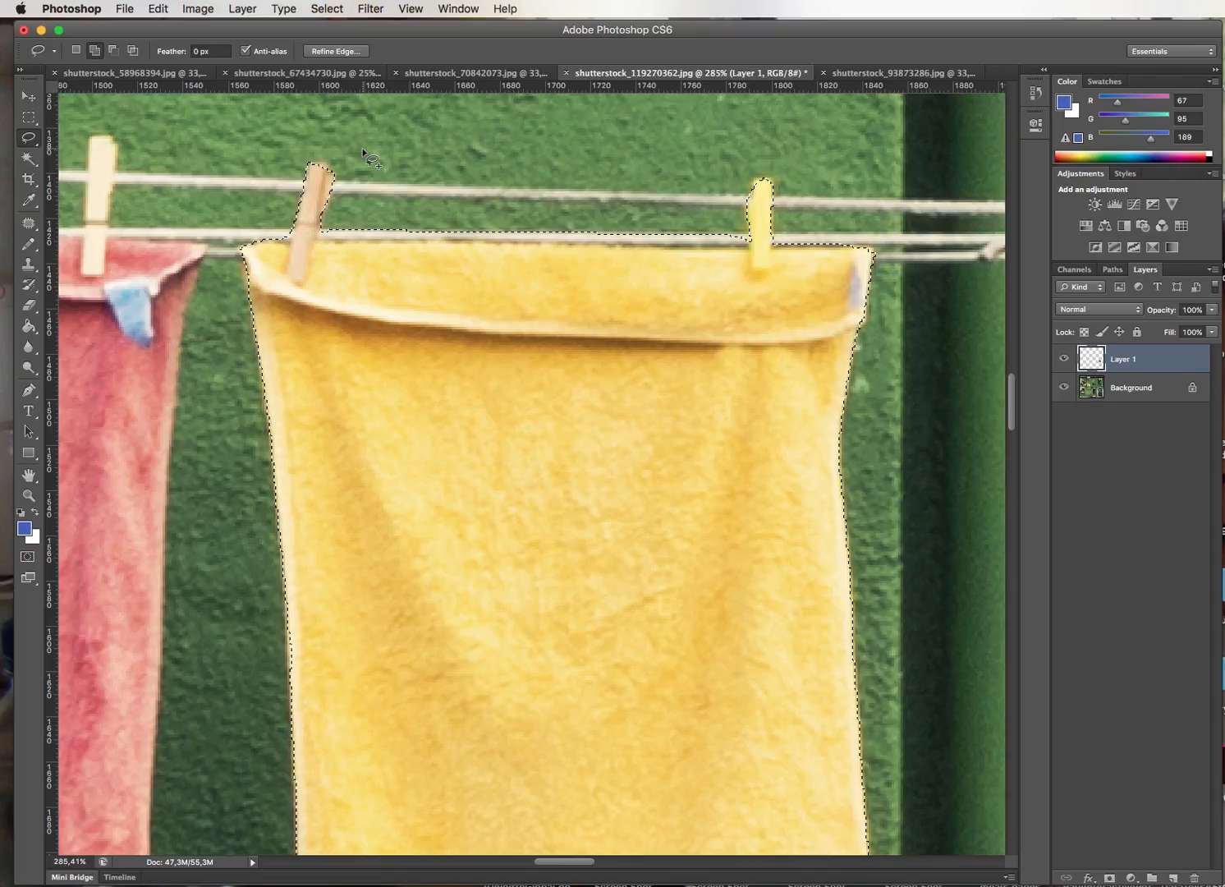
mouse_move(315, 163)
left_mouse_down()
mouse_move(326, 165)
mouse_move(314, 182)
left_mouse_up()
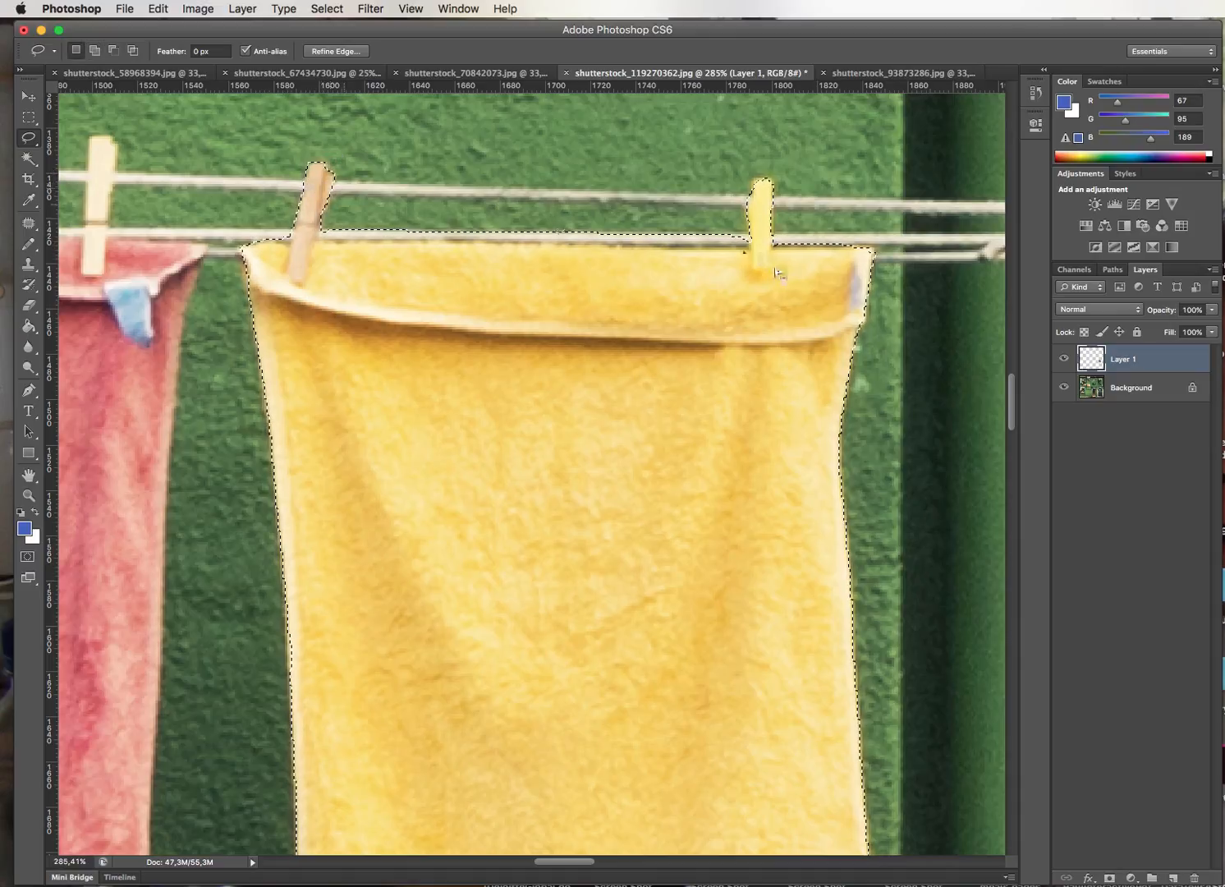
left_click_drag(753, 193, 765, 240)
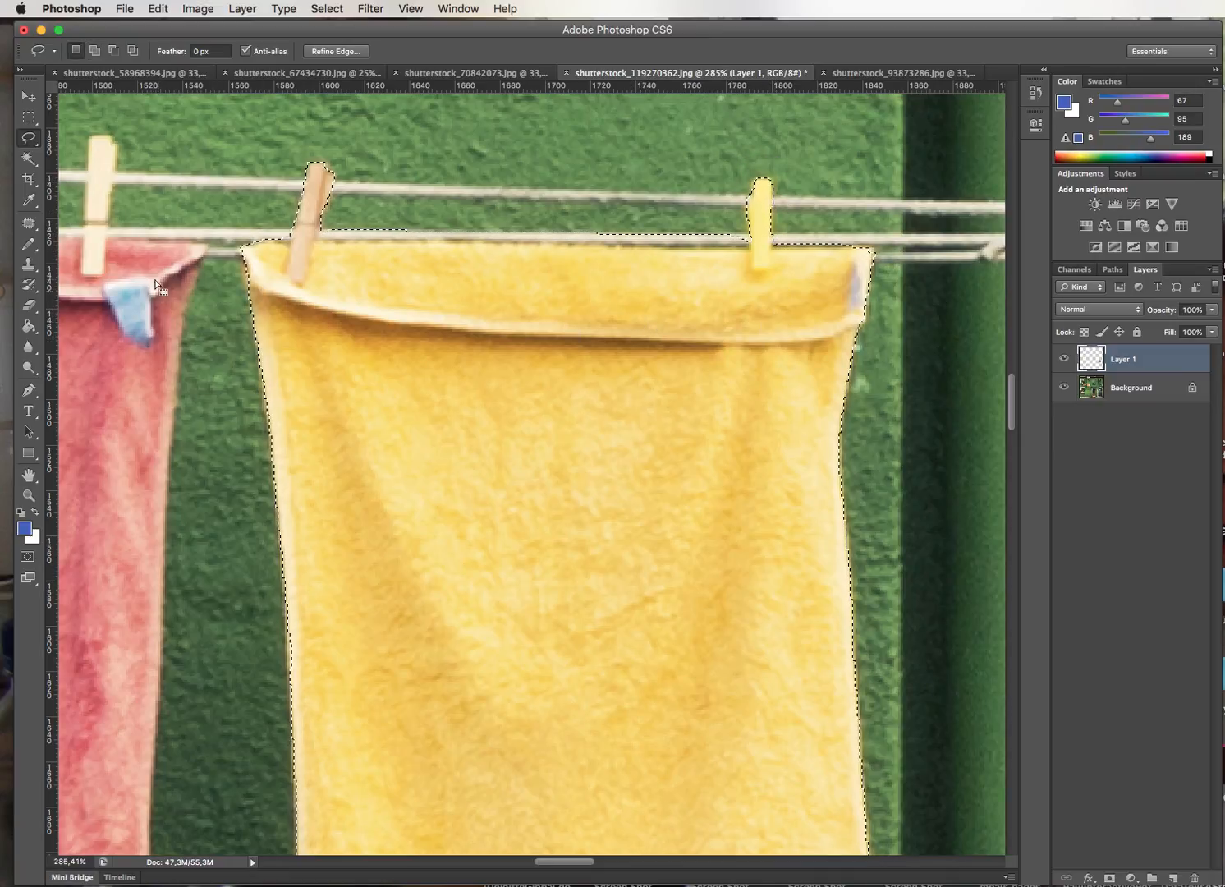
mouse_move(238, 259)
left_mouse_down()
mouse_move(261, 303)
mouse_move(276, 276)
left_mouse_up()
left_click(424, 561, "super")
left_click(1132, 351)
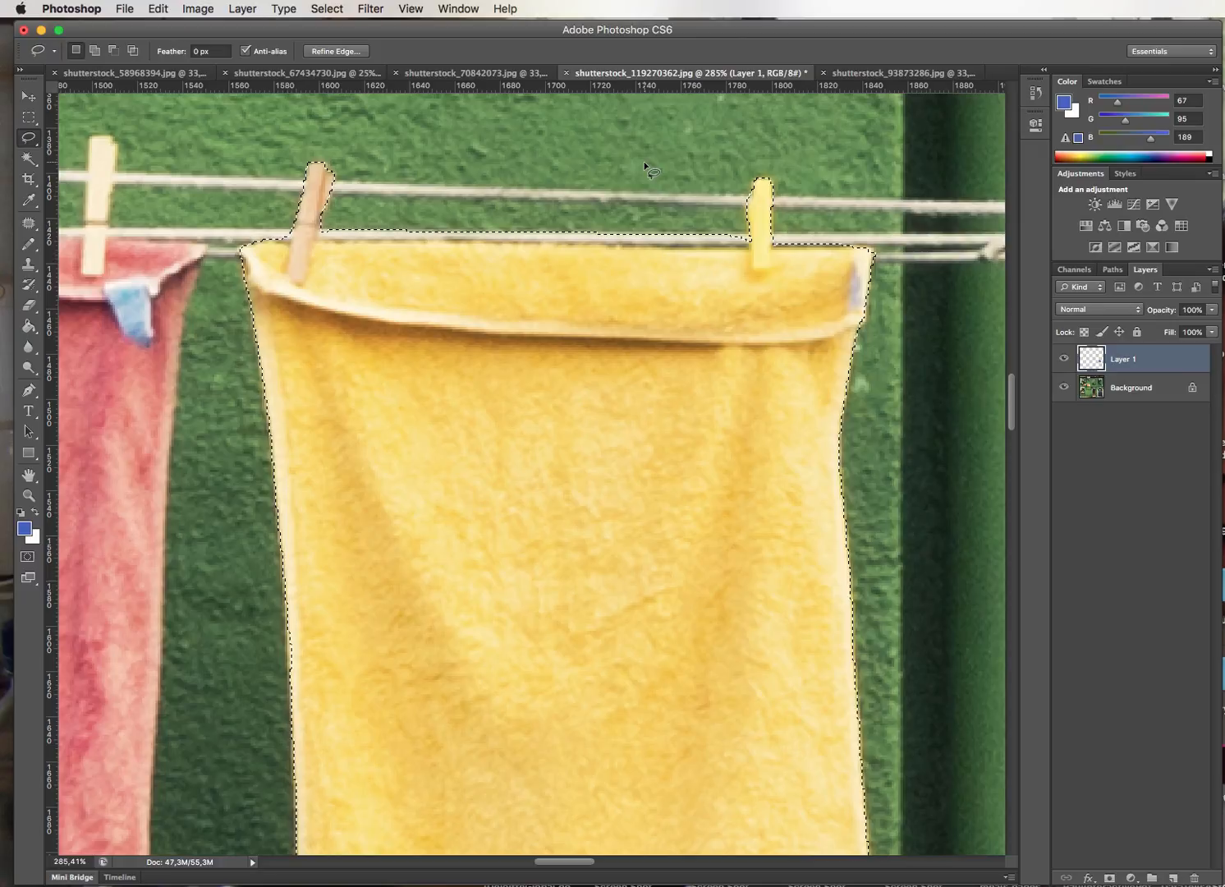
Step: Subtract the strip of clothesline above the towel, between the two clothespins, from the selection with the Lasso tool
key("alt")
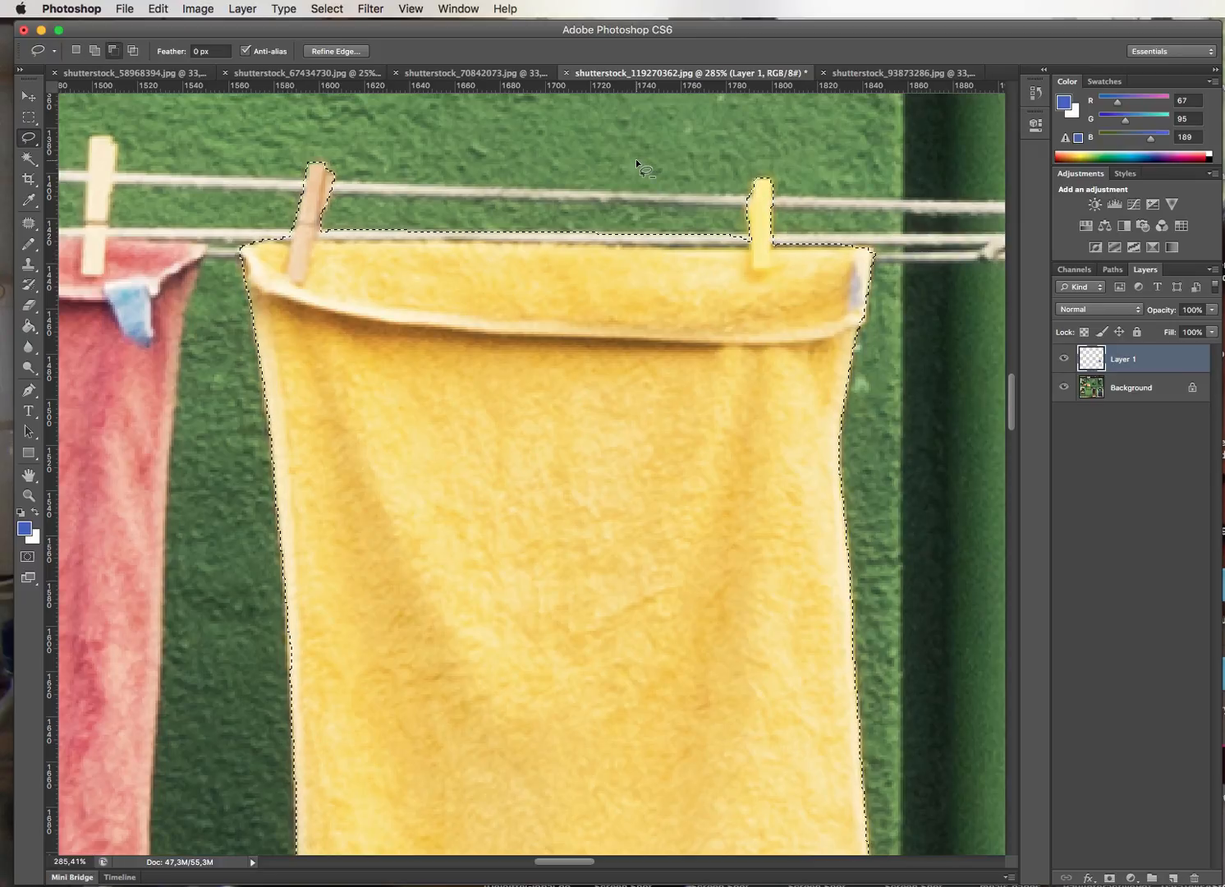
left_click_drag(750, 245, 383, 240)
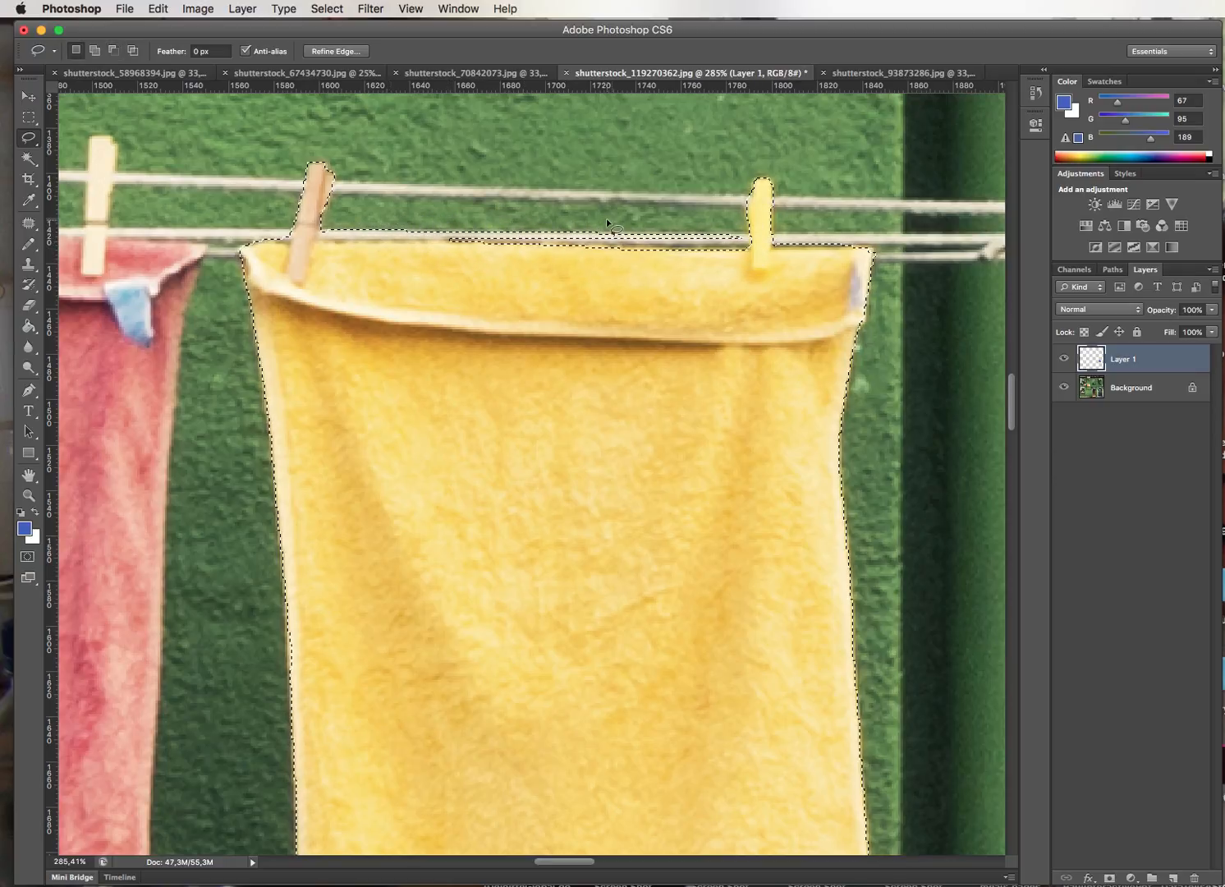
mouse_move(737, 245)
left_mouse_down()
mouse_move(571, 240)
mouse_move(581, 194)
mouse_move(697, 234)
left_mouse_up()
mouse_move(571, 223)
left_mouse_down()
mouse_move(546, 240)
mouse_move(465, 244)
mouse_move(446, 198)
mouse_move(553, 201)
left_mouse_up()
mouse_move(448, 237)
left_mouse_down()
mouse_move(316, 240)
mouse_move(334, 214)
mouse_move(473, 232)
left_mouse_up()
mouse_move(753, 237)
left_mouse_down()
mouse_move(840, 248)
mouse_move(845, 208)
mouse_move(799, 213)
left_mouse_up()
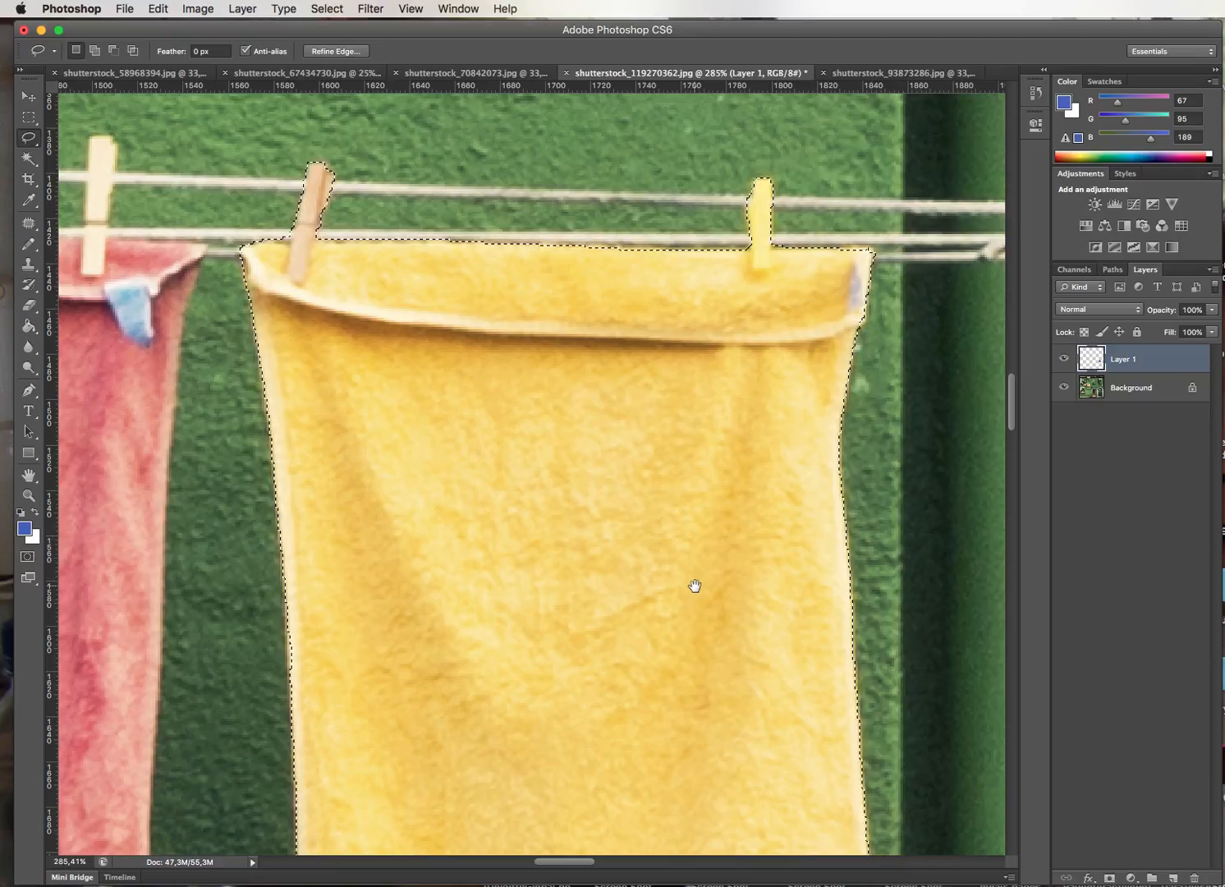
Step: Add the missed sliver along the towel's left edge to the selection and check the outline down to the lower hem
left_click_drag(705, 624, 682, 426)
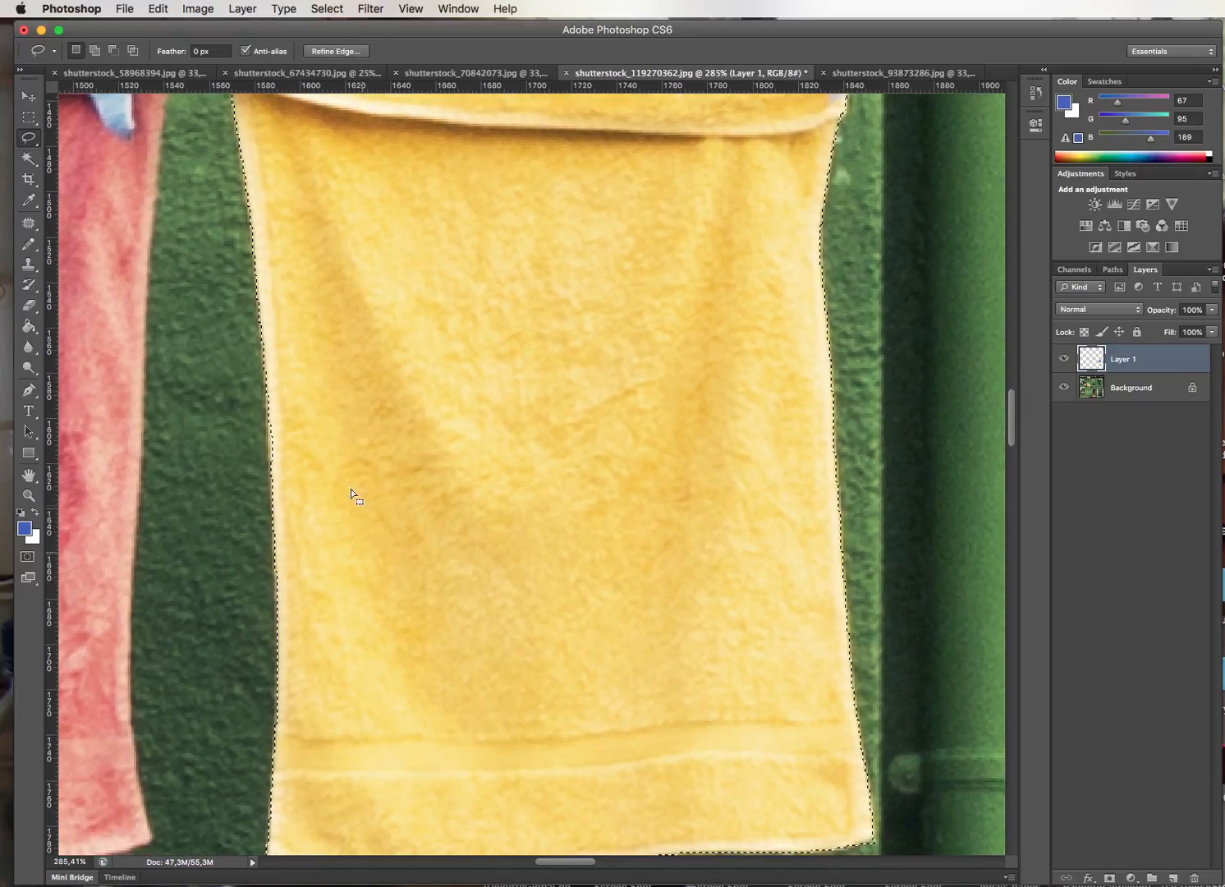
left_click(265, 373, "shift")
mouse_move(264, 373)
left_mouse_down()
mouse_move(269, 463)
mouse_move(321, 448)
left_mouse_up()
left_click_drag(651, 662, 656, 542)
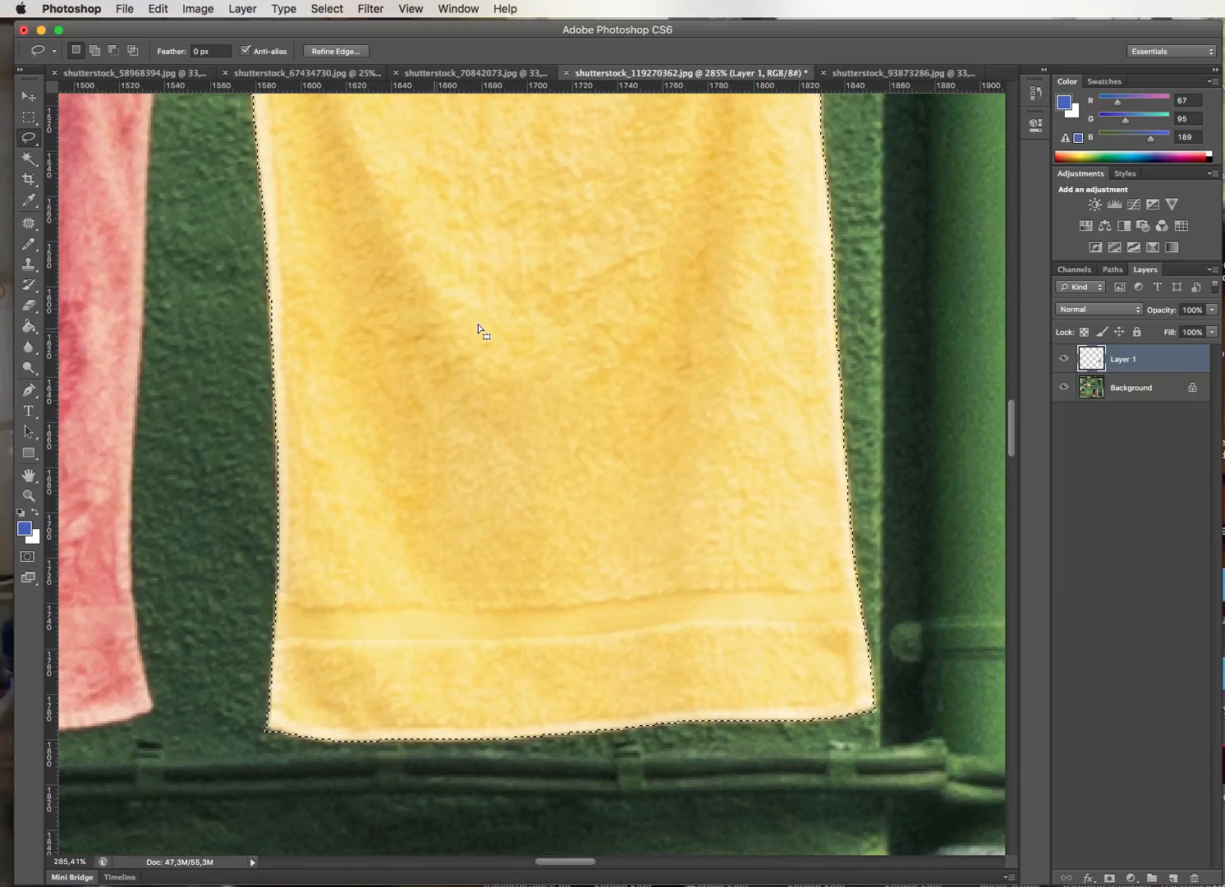
Step: Copy the selected yellow towel from the Background layer and paste it onto its own new layer
key("super+0")
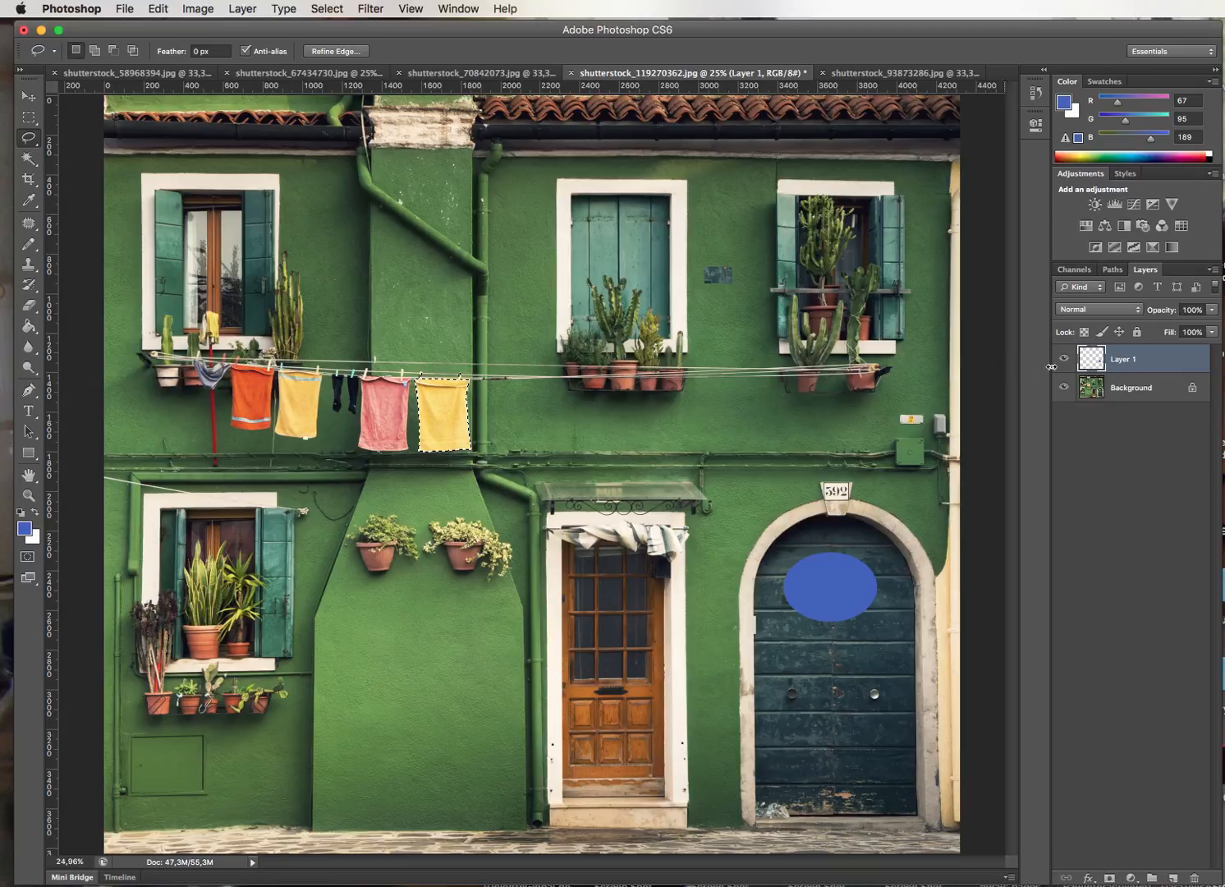
left_click(1112, 401)
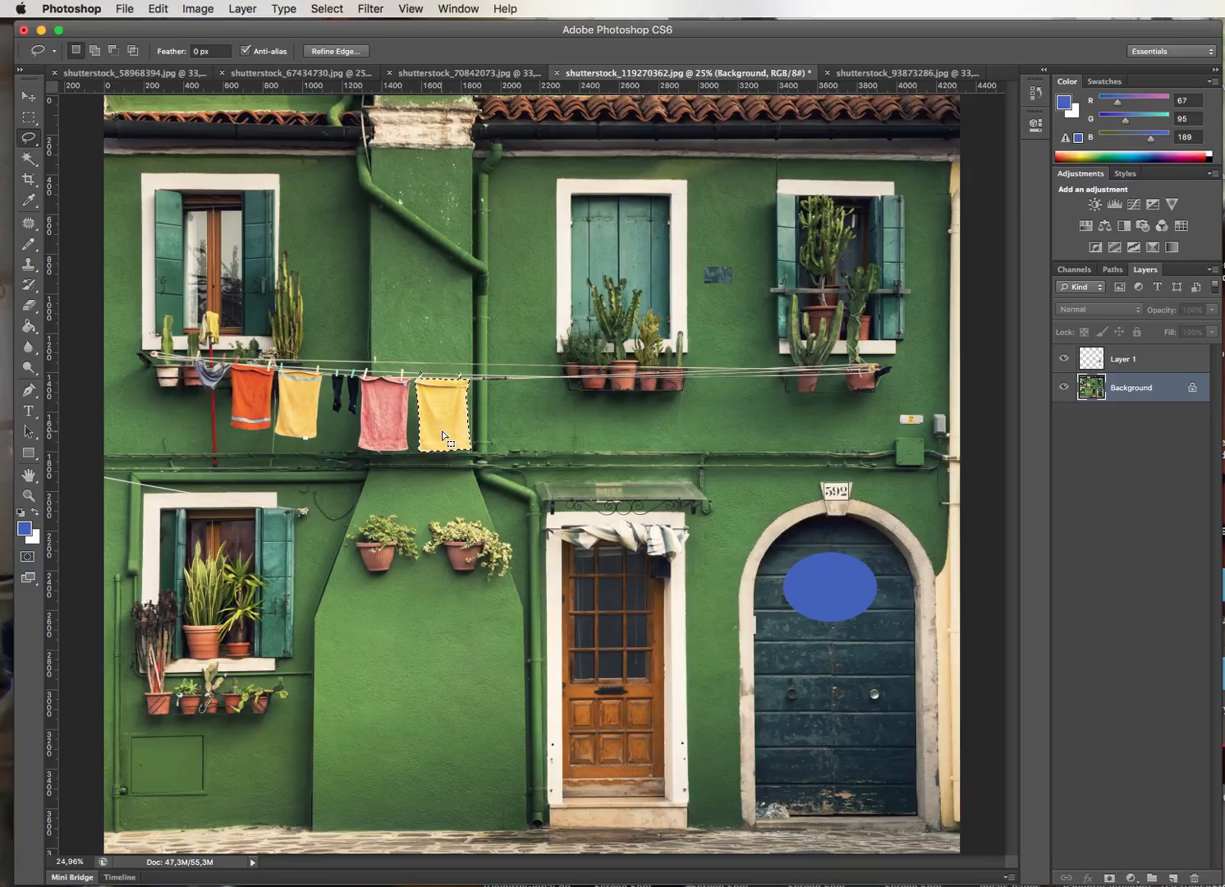
left_click(159, 9)
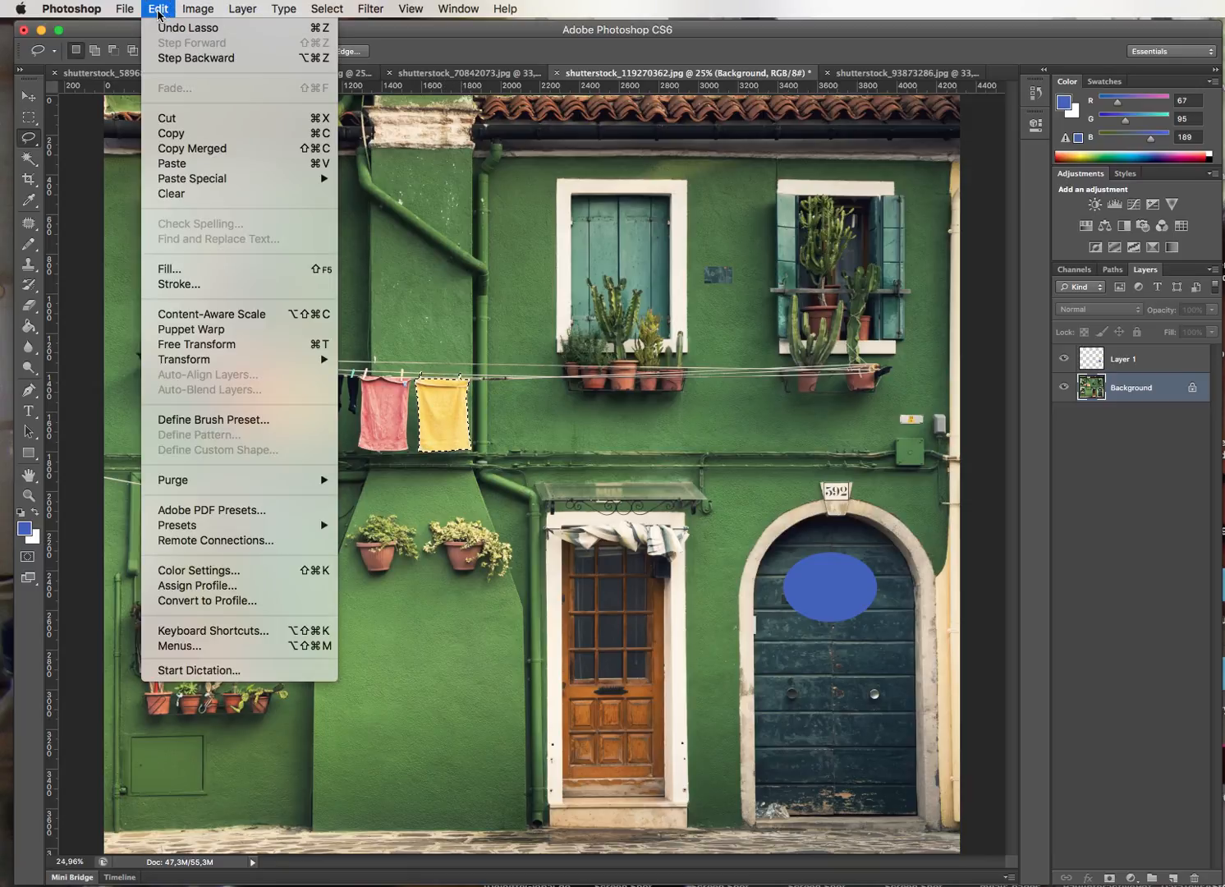
left_click(168, 134)
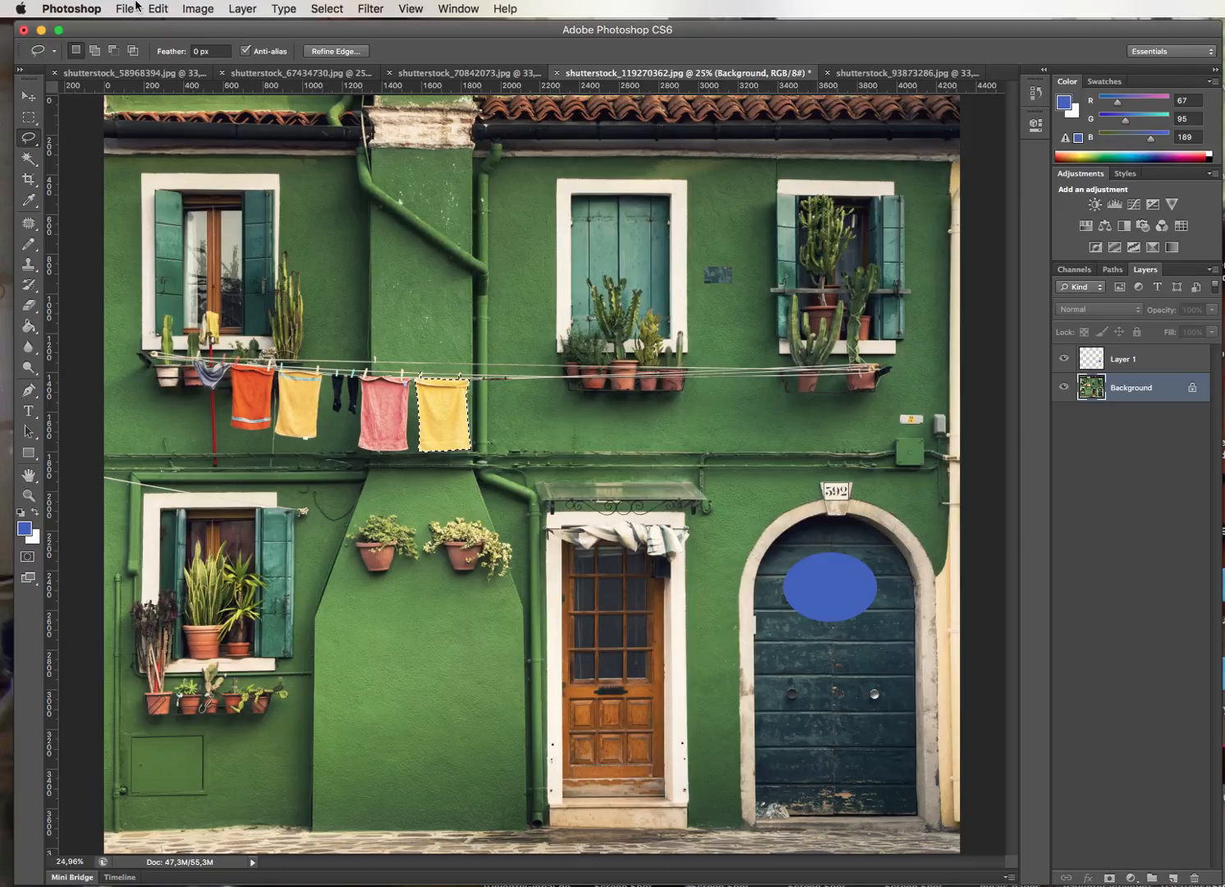
left_click(160, 9)
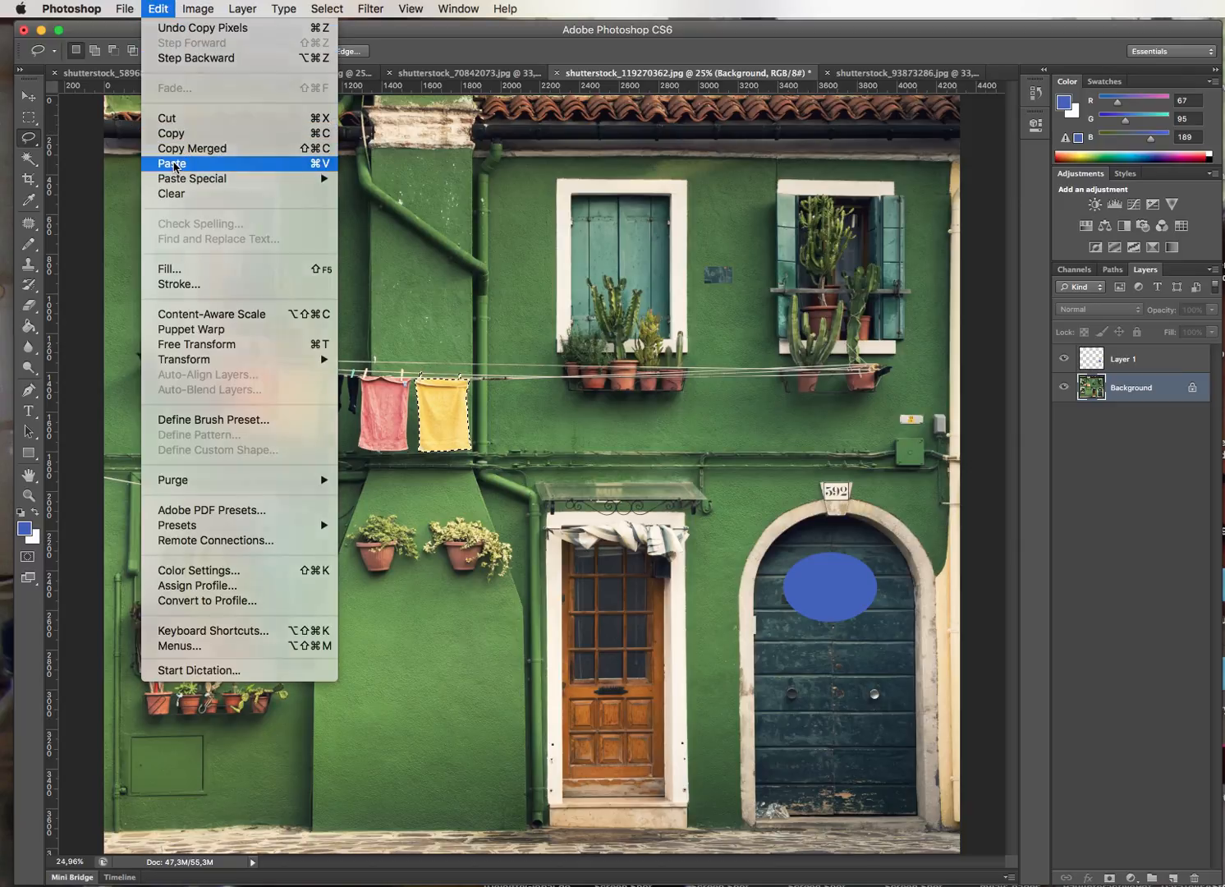
left_click(172, 163)
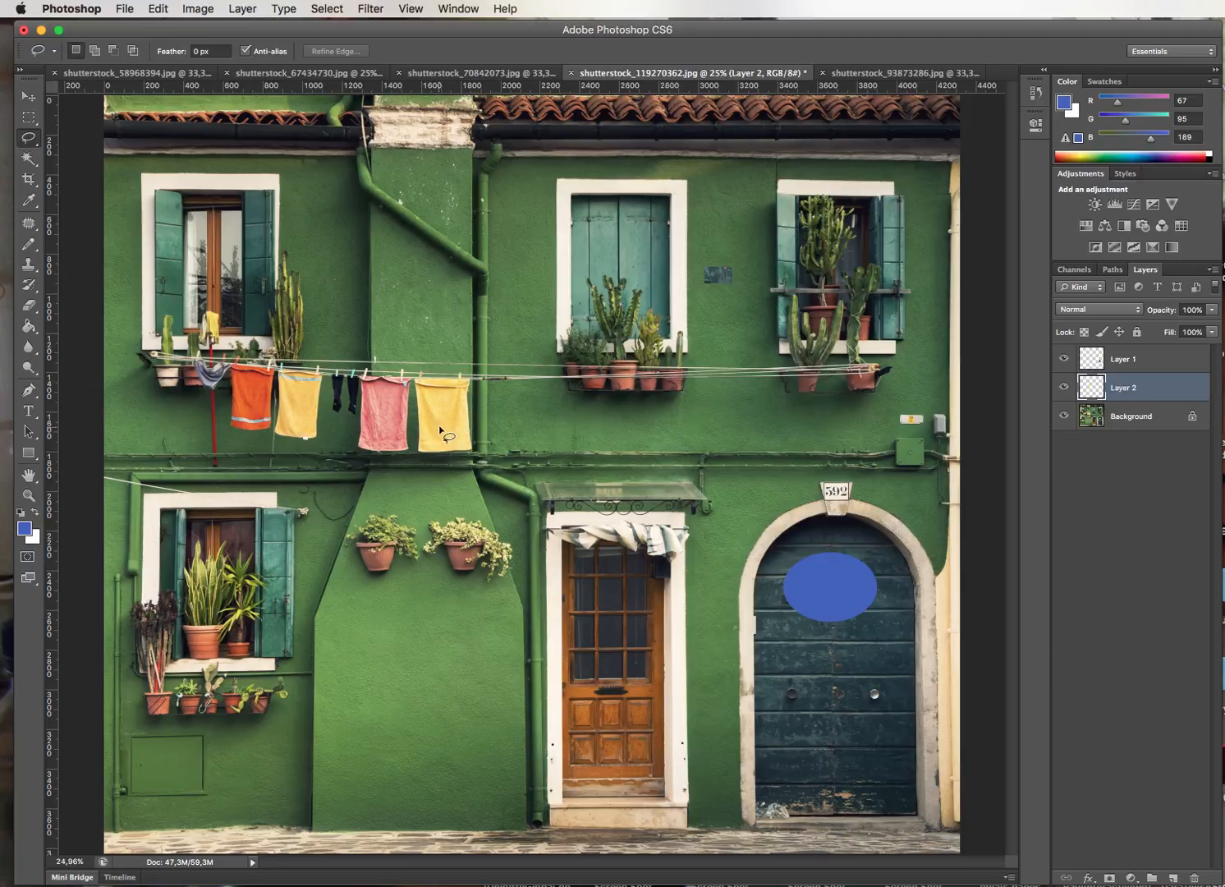
Step: Move the pasted towel along the clothesline to the gap between the two upper windows on the house's right half
left_click(33, 101)
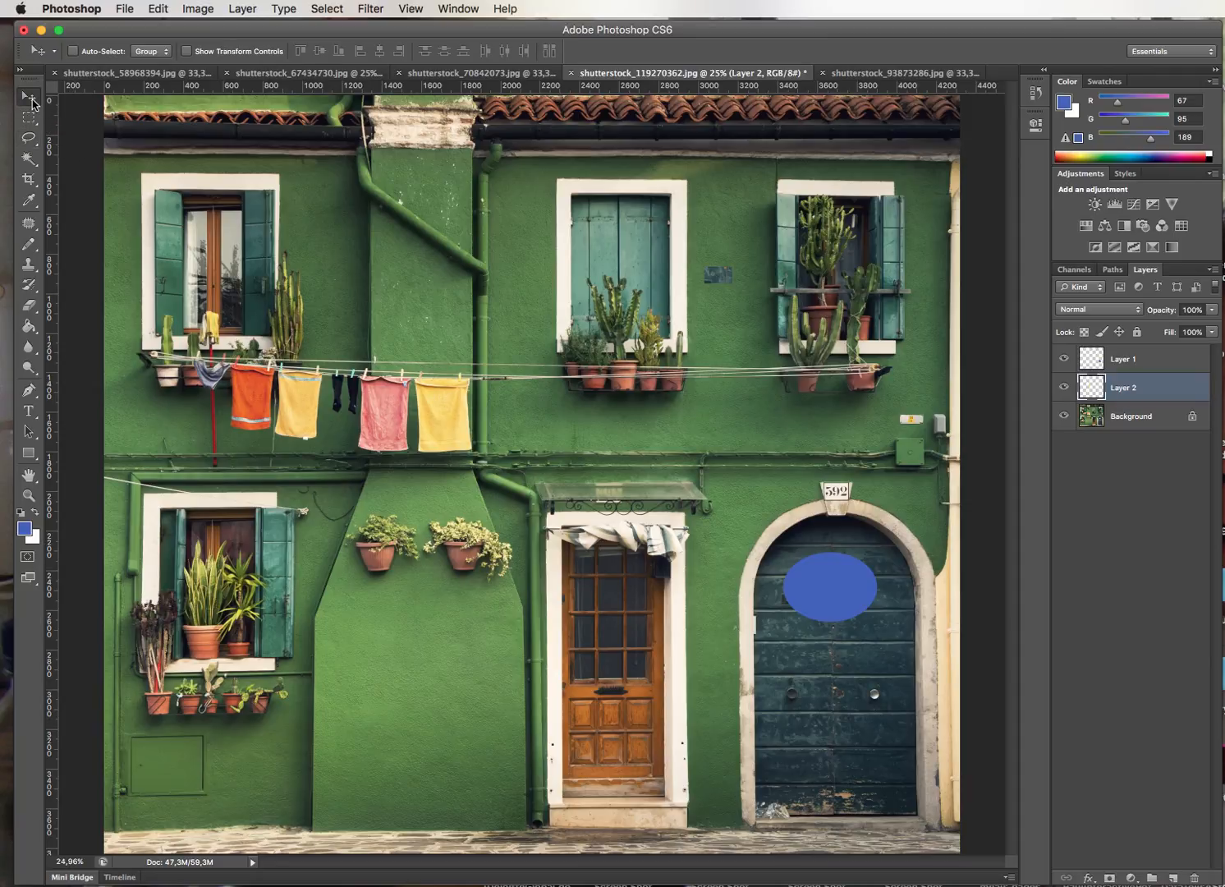
left_click_drag(444, 428, 574, 431)
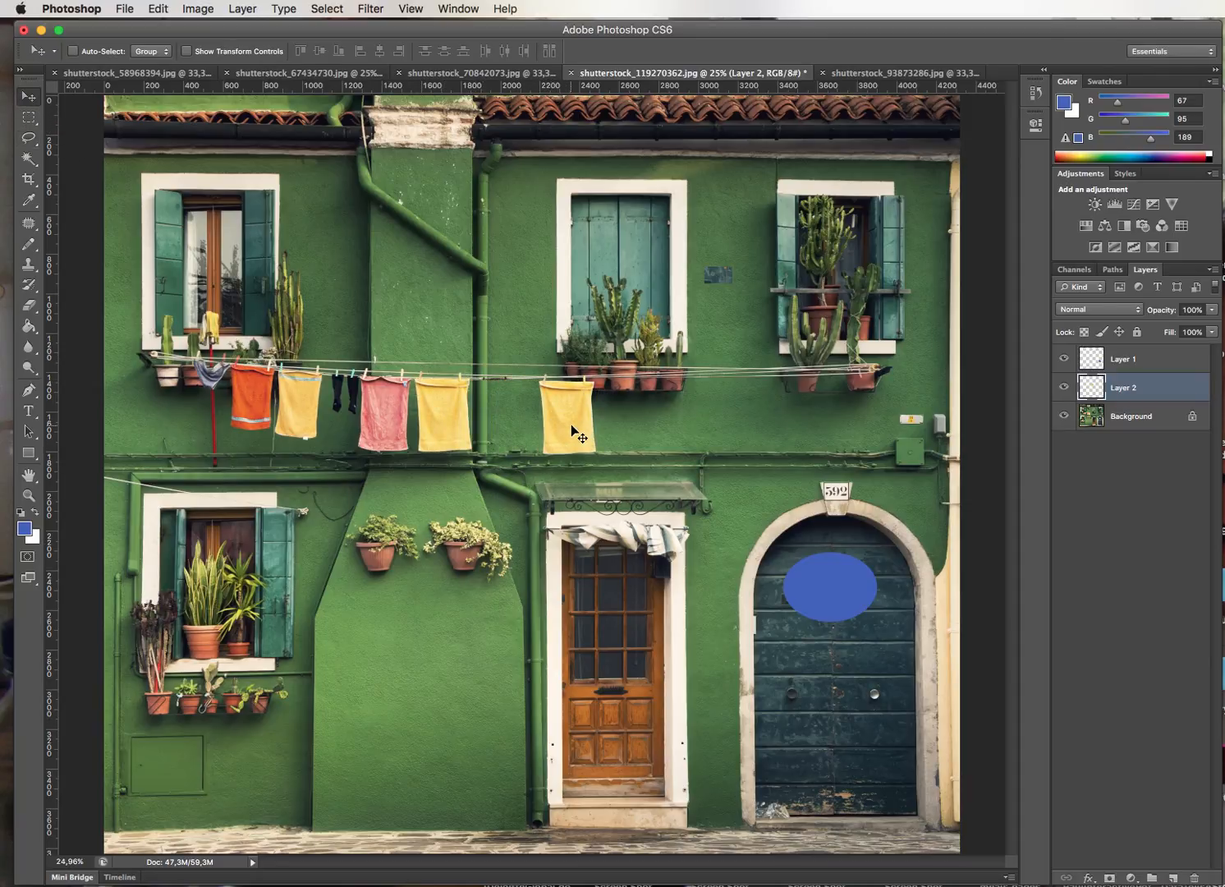
left_click_drag(548, 418, 743, 412)
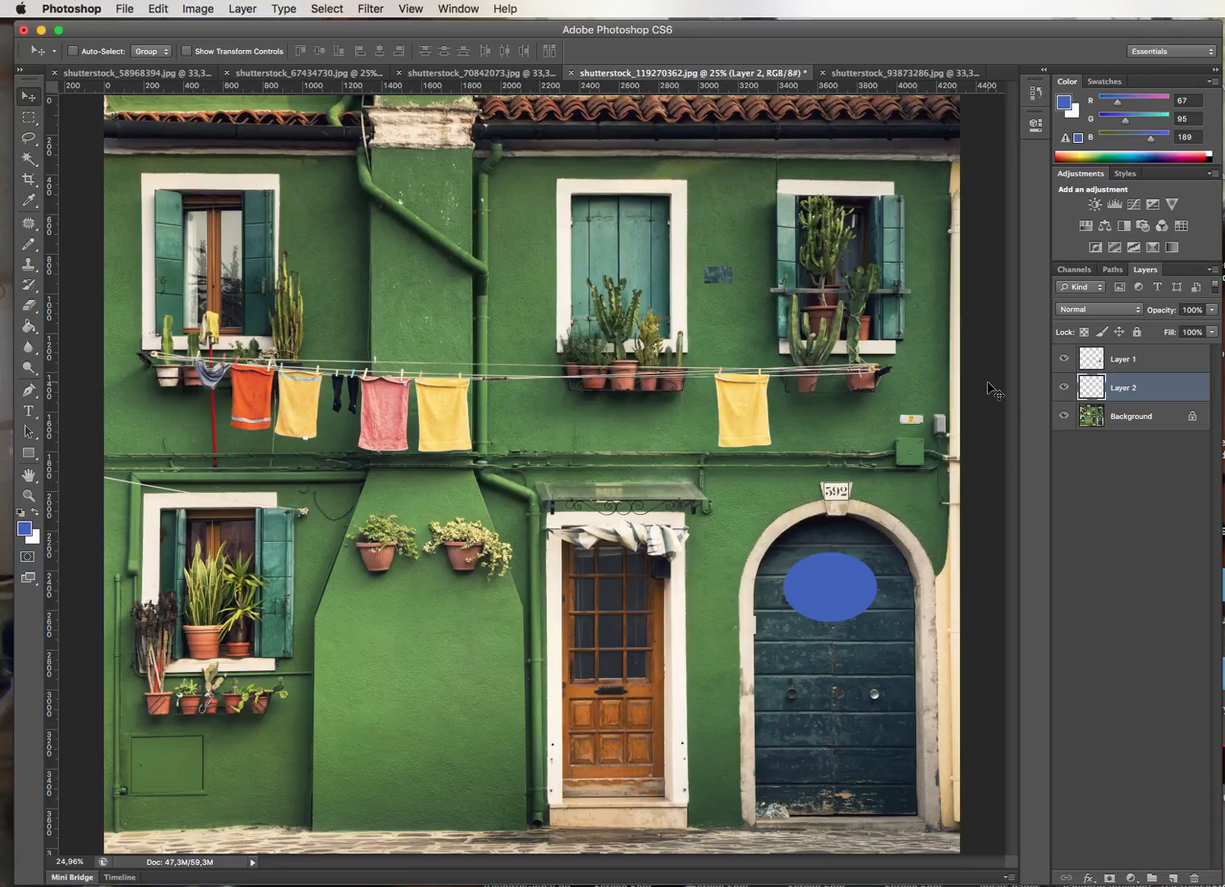
left_click(28, 138)
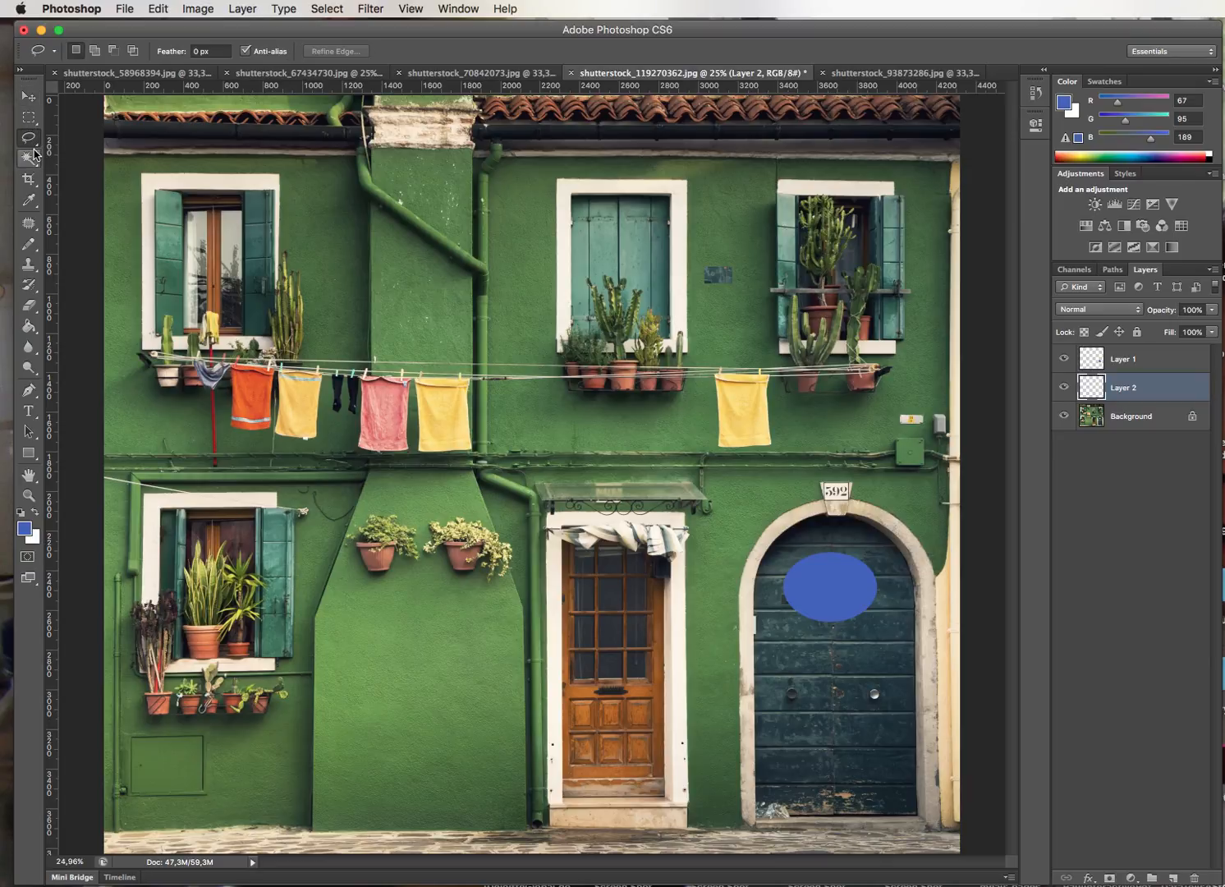
left_click(34, 153)
left_click(35, 145)
left_click(34, 145)
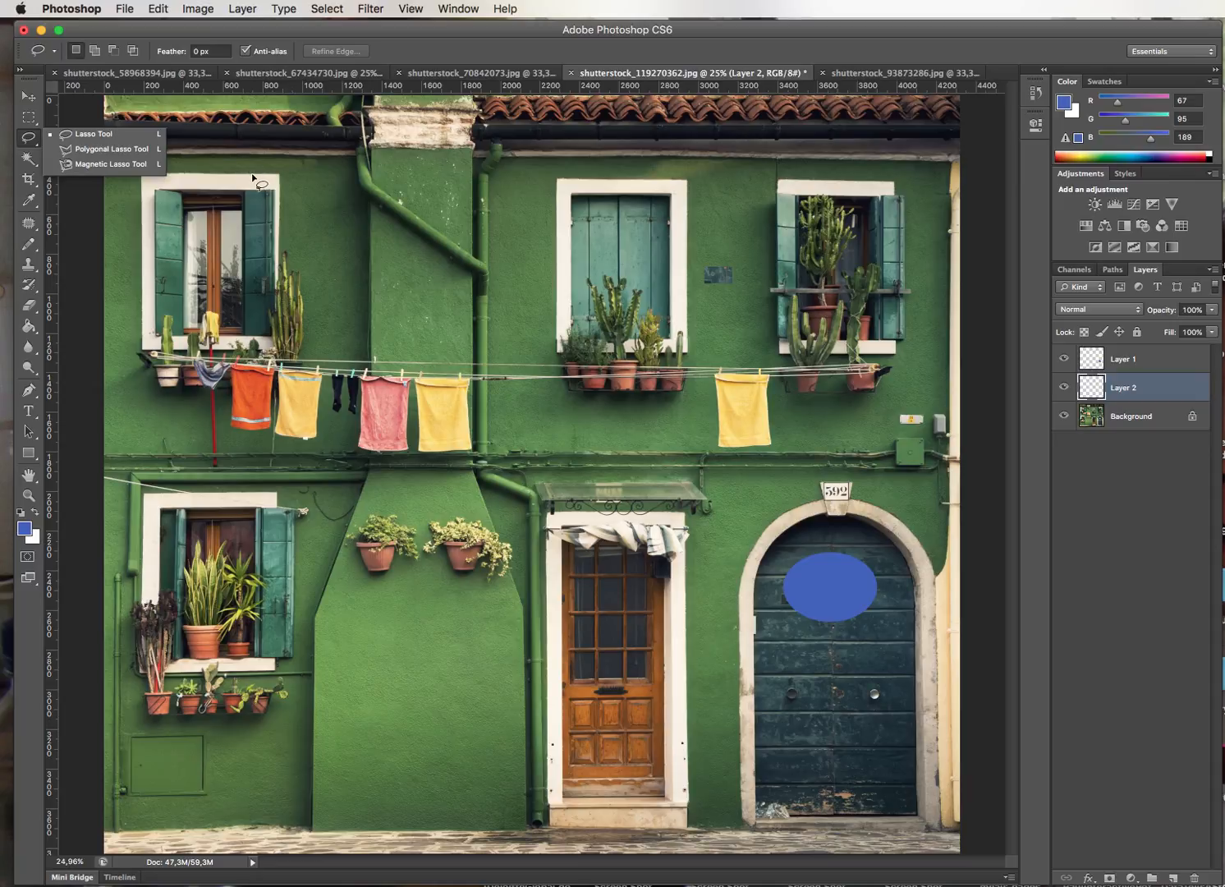
left_click(30, 100)
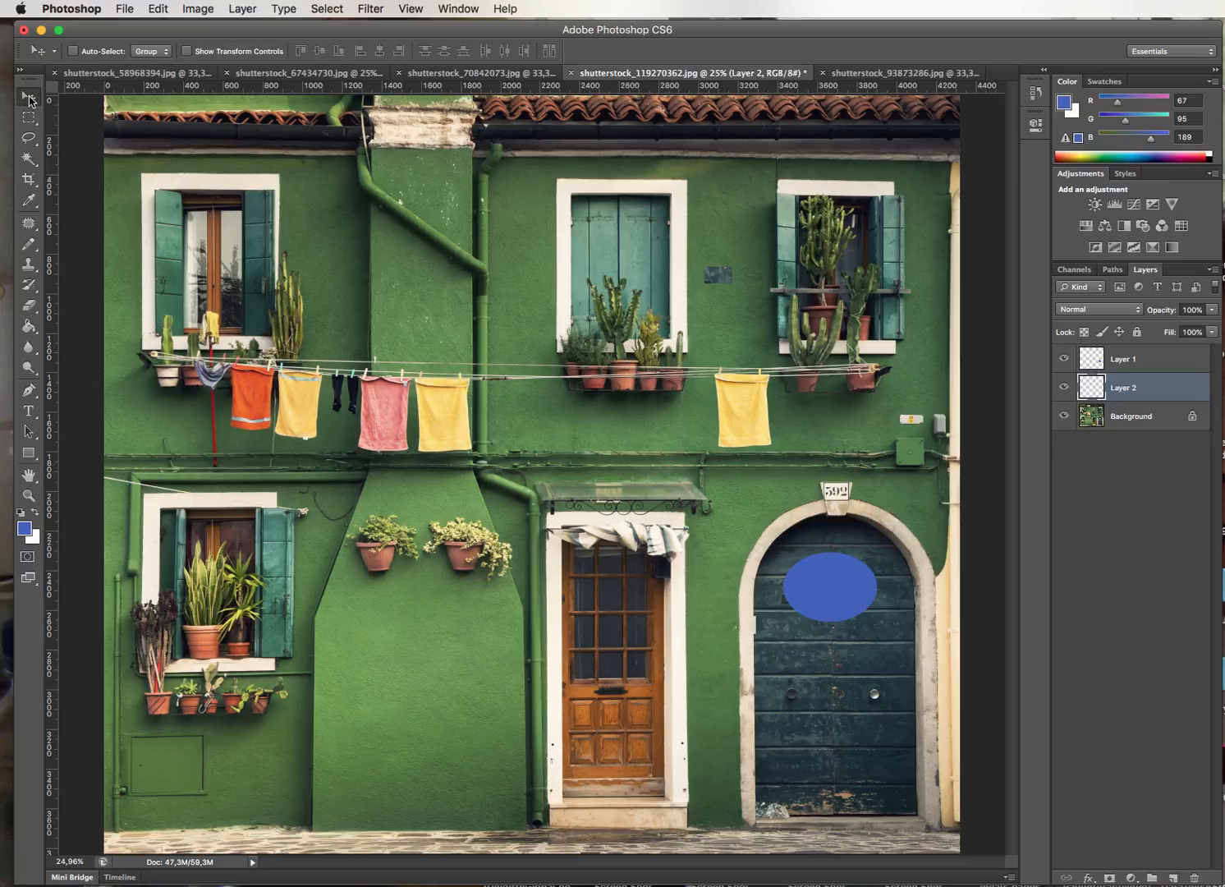